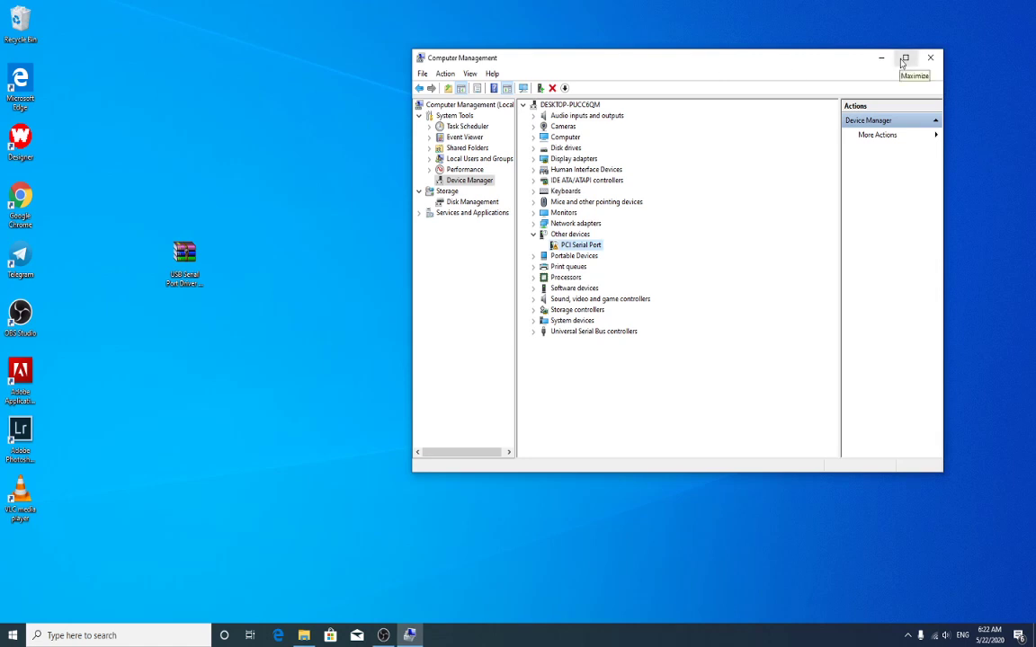
Step: Examine the PCI Serial Port entry under Other devices in the device list
left_click(905, 58)
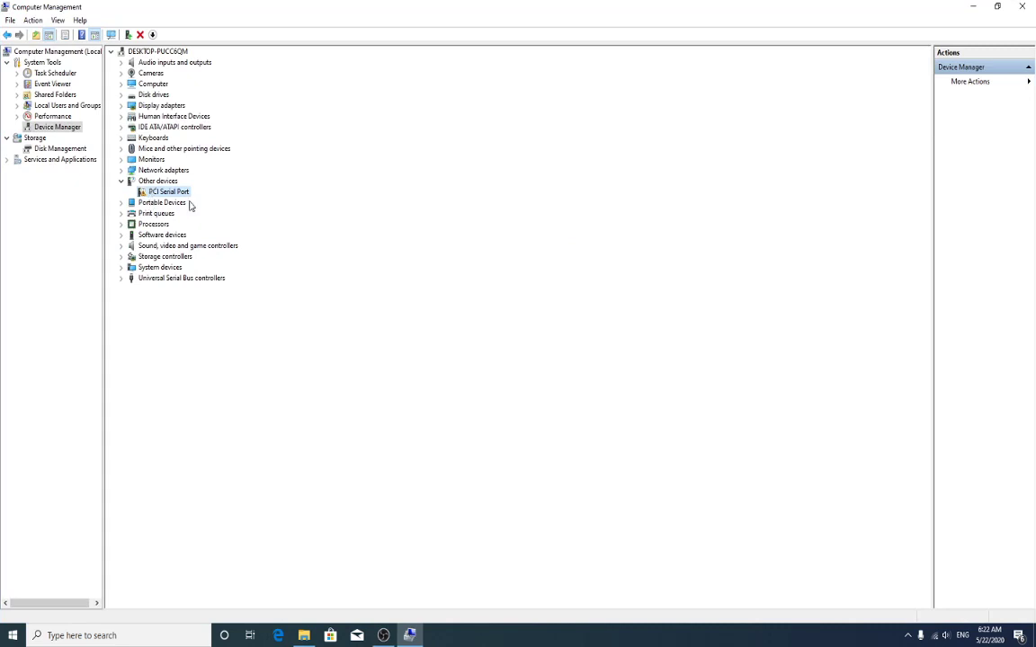
left_click(149, 161)
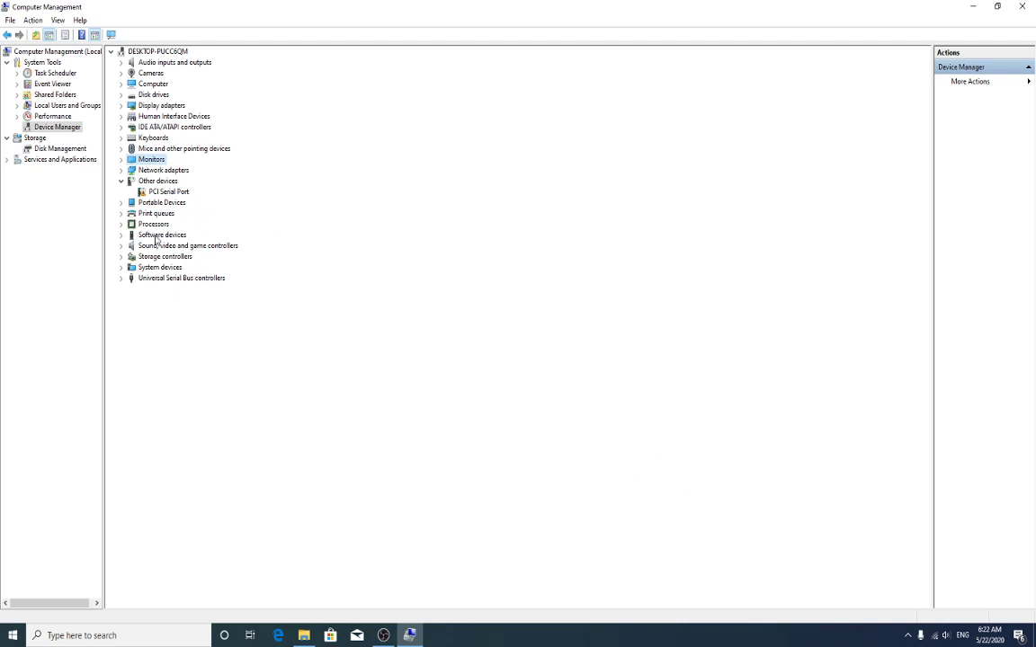
left_click(160, 193)
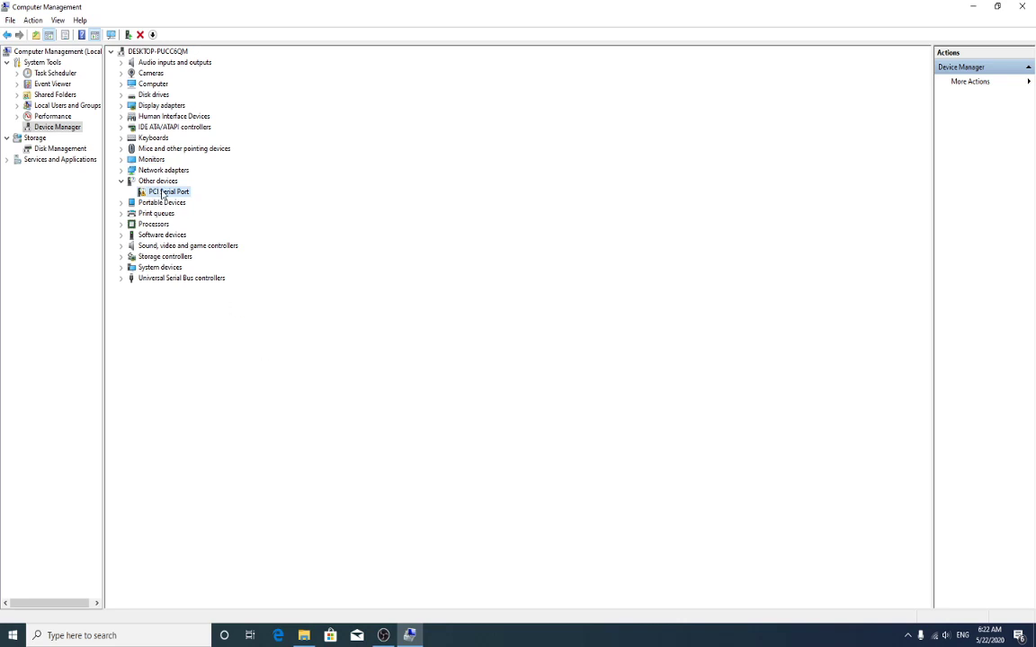
left_click_drag(250, 4, 536, 38)
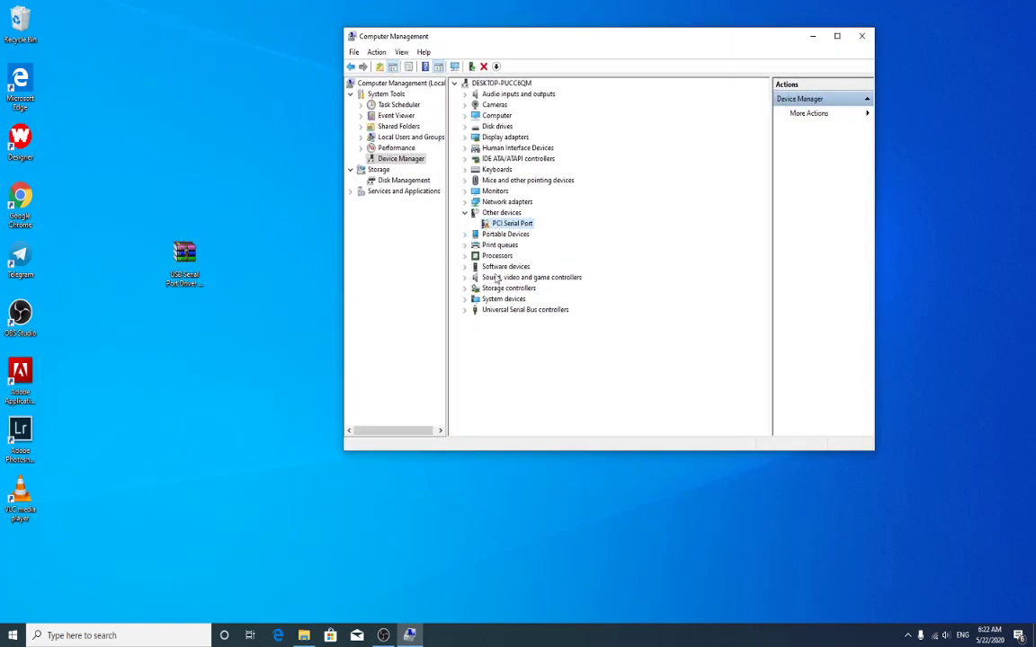
left_click(299, 291)
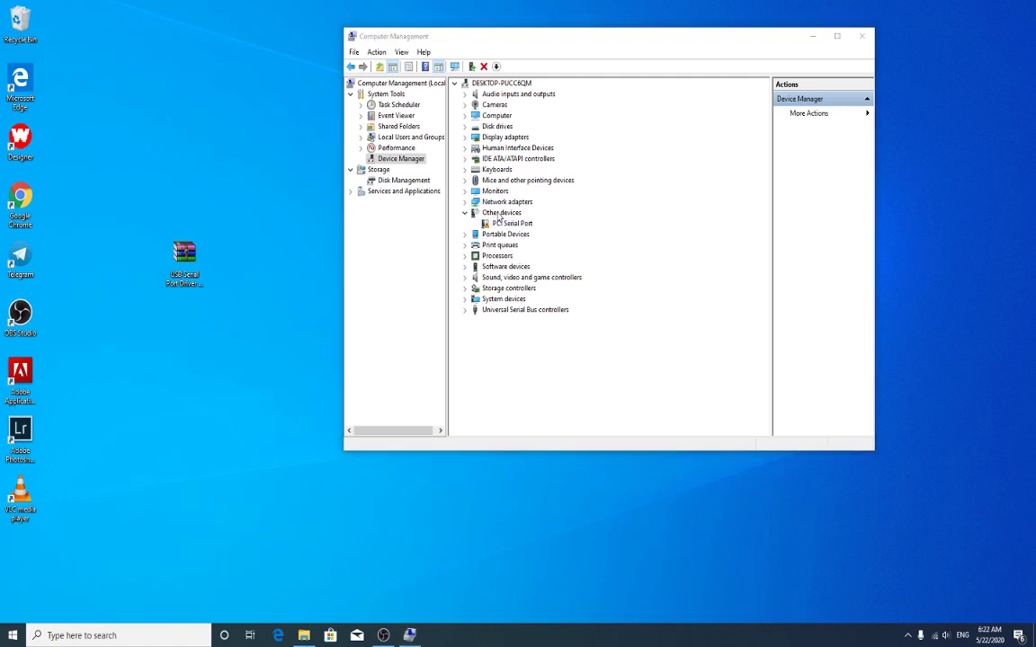
Step: Open the USB Serial Port Driver archive from the desktop and extract Password Free.rtf to the desktop
left_click(196, 260)
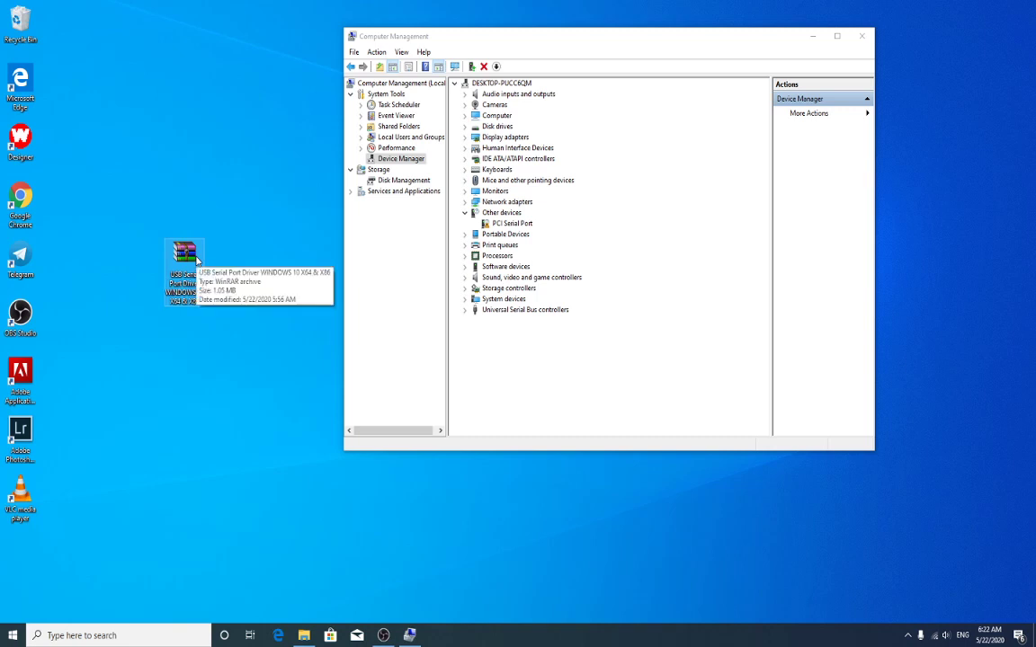
double_click(196, 260)
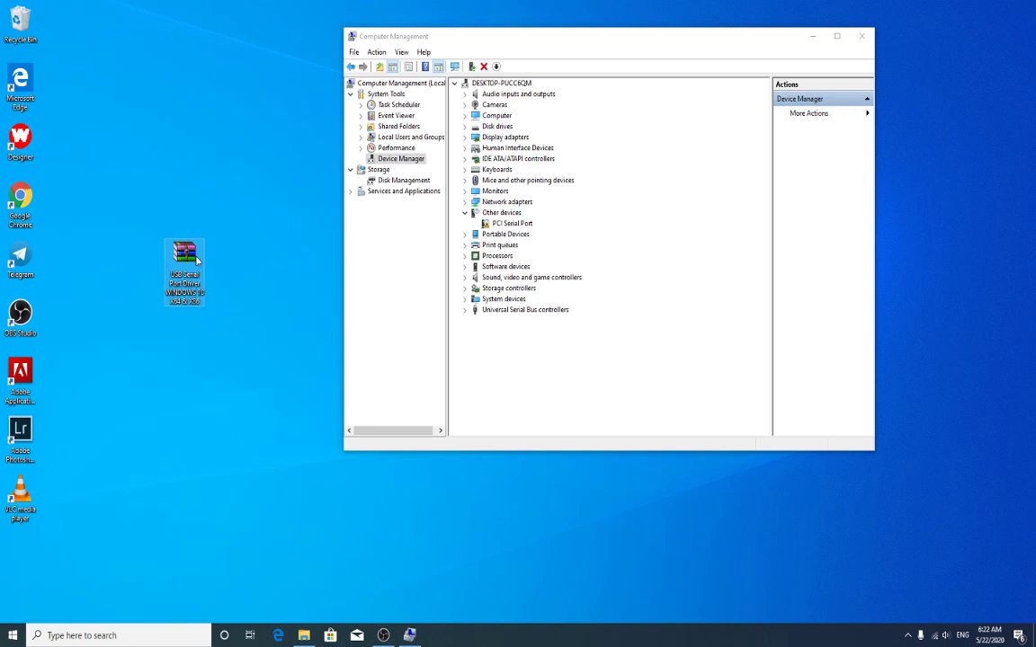
left_click(167, 384)
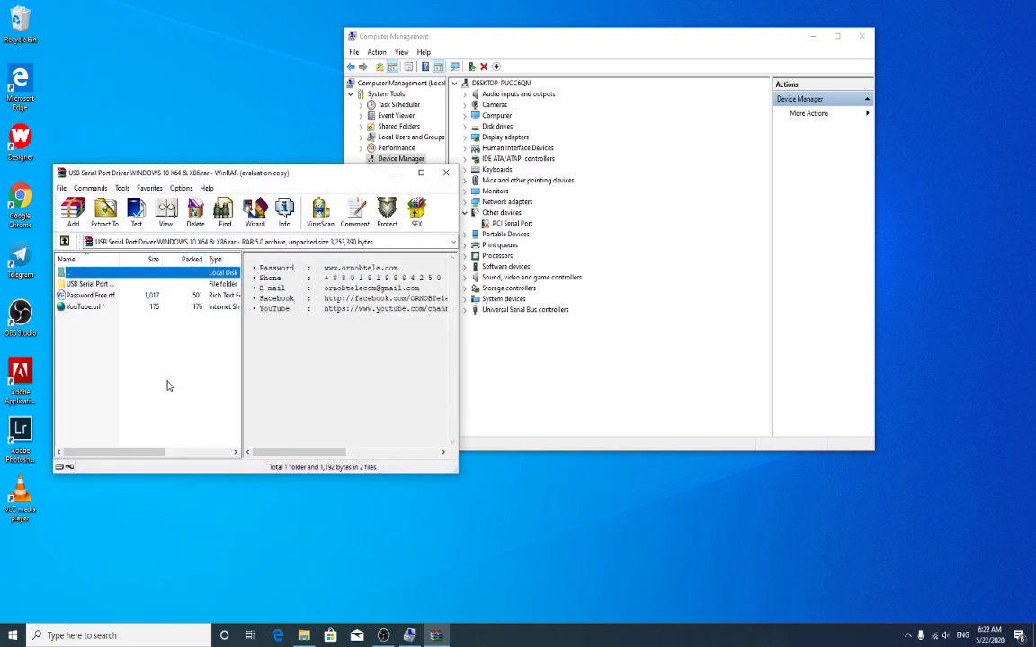
left_click(72, 296)
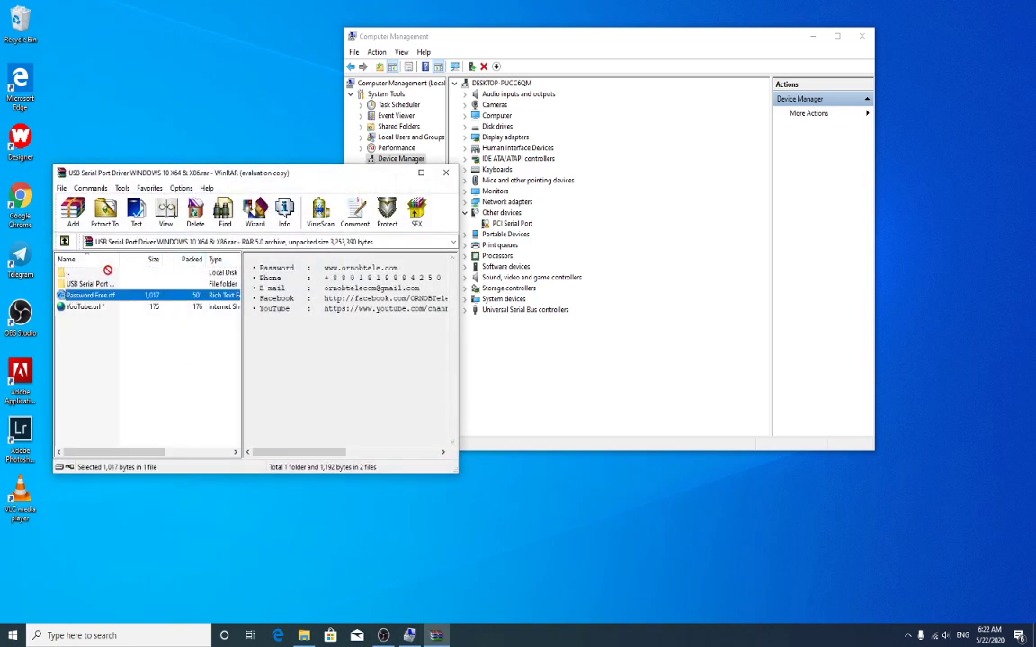
left_click_drag(179, 101, 180, 98)
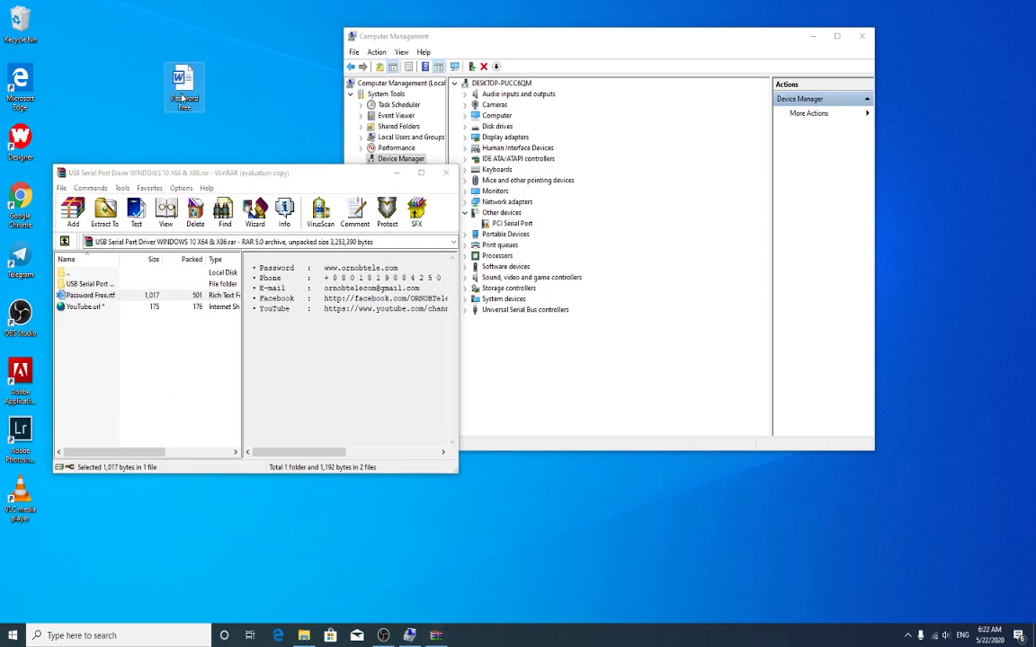
Step: Open the extracted Password Free document, copy the archive password from it, and close the document
double_click(185, 81)
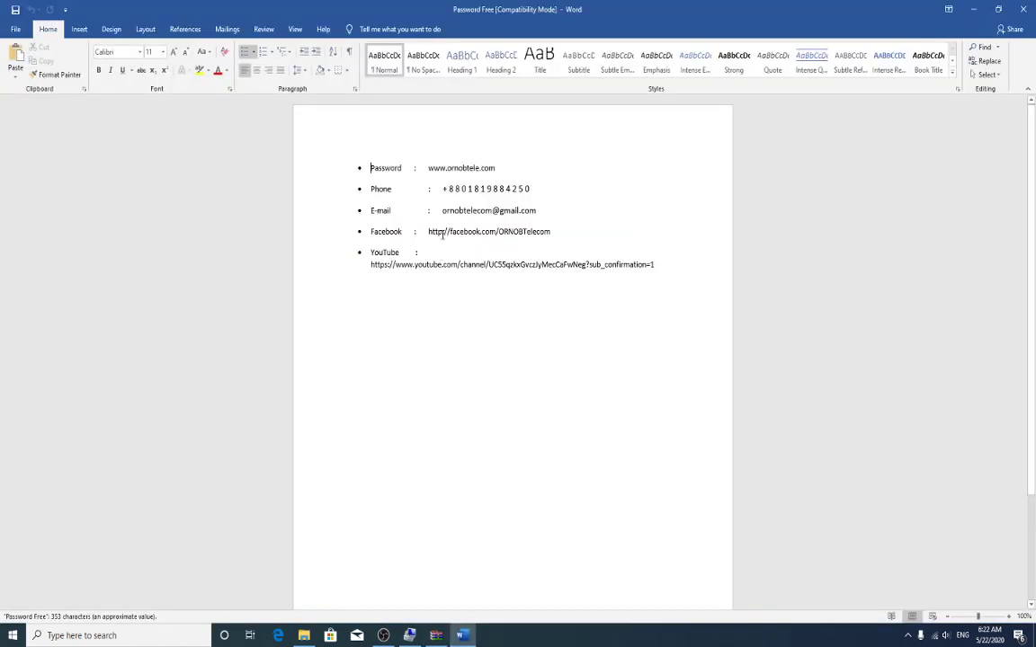
left_click_drag(428, 169, 493, 170)
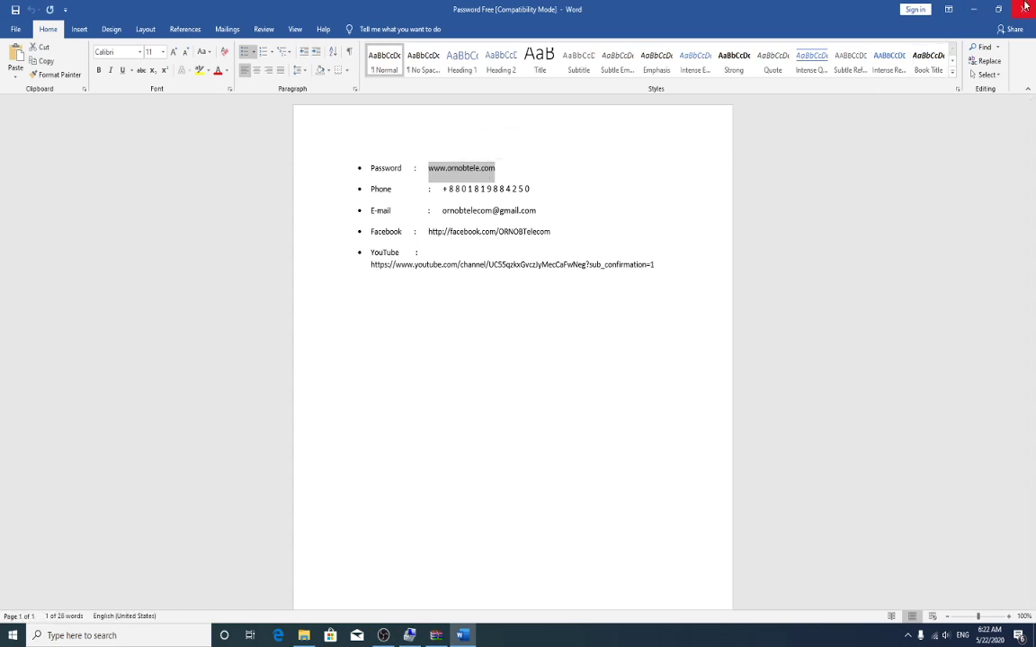
key("alt+F4")
Step: Extract the USB Serial Port driver folder to the desktop, supplying the copied archive password, and close the archive
left_click(90, 284)
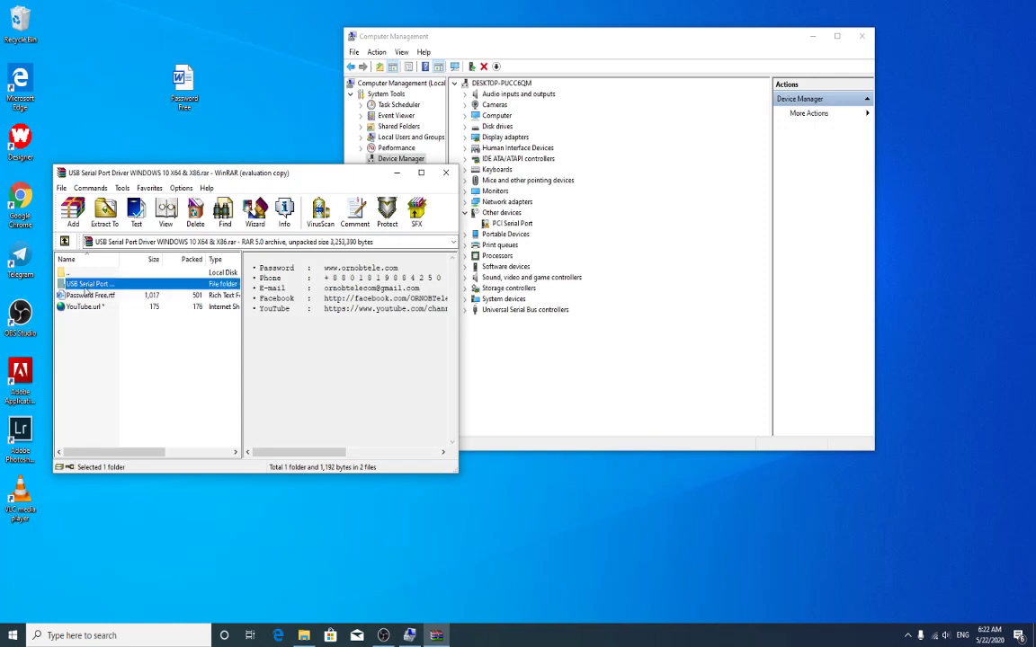
key("alt+e")
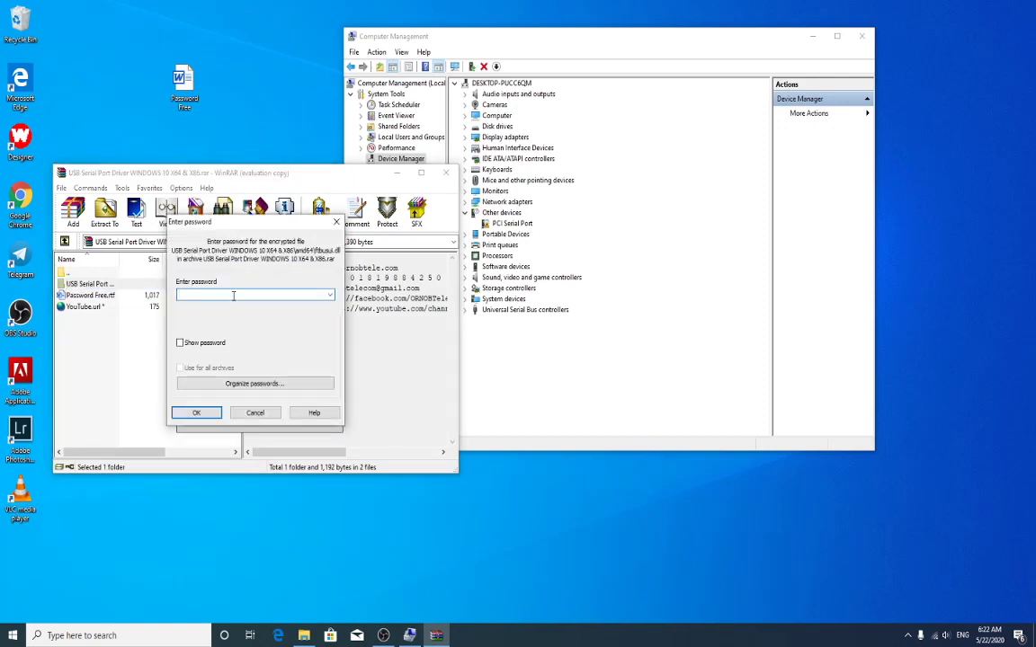
right_click(237, 296)
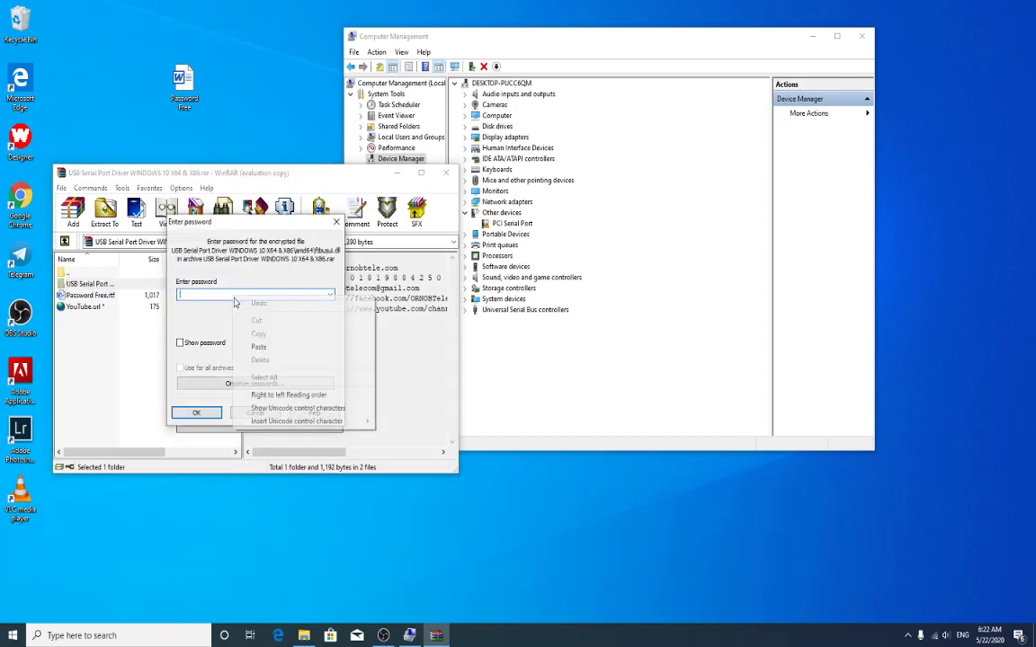
left_click(260, 348)
left_click(199, 412)
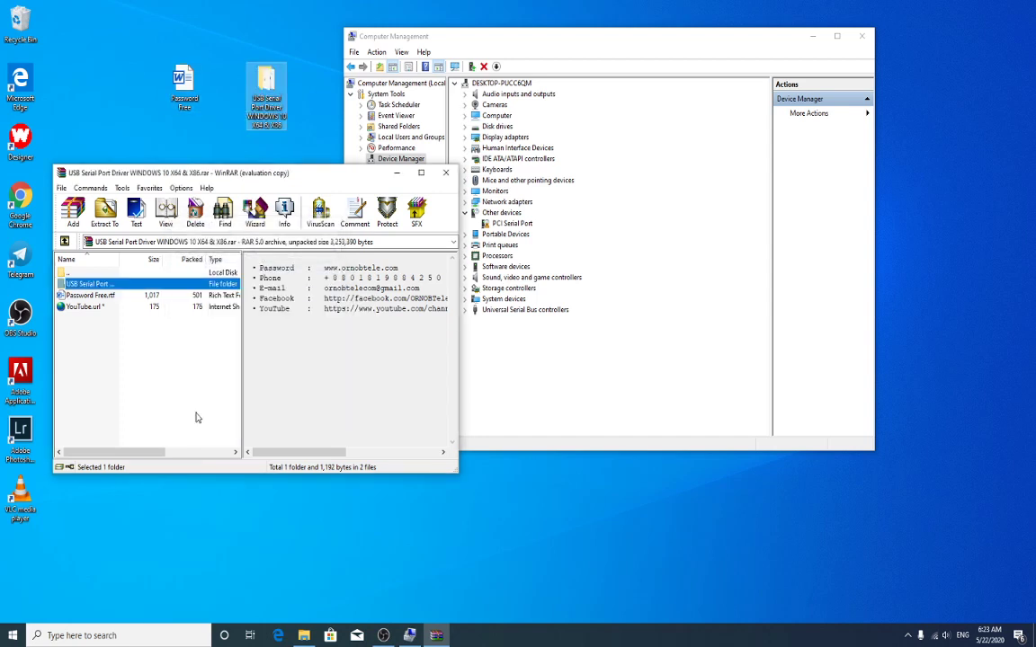
left_click(446, 174)
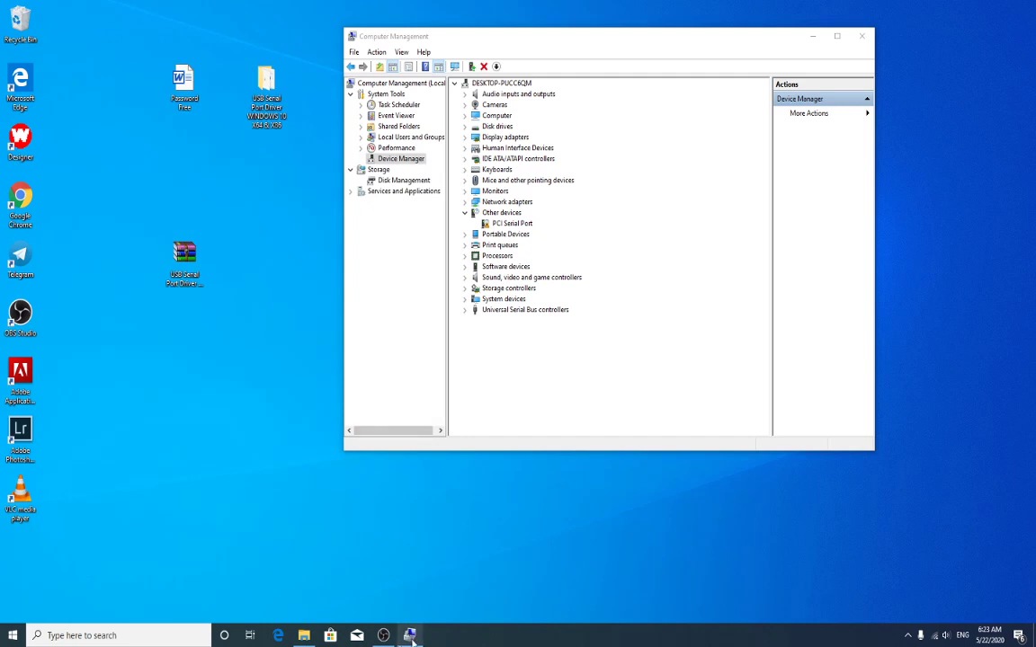
Step: Close Computer Management, reopen it through This PC in File Explorer, and show Device Manager
left_click(384, 39)
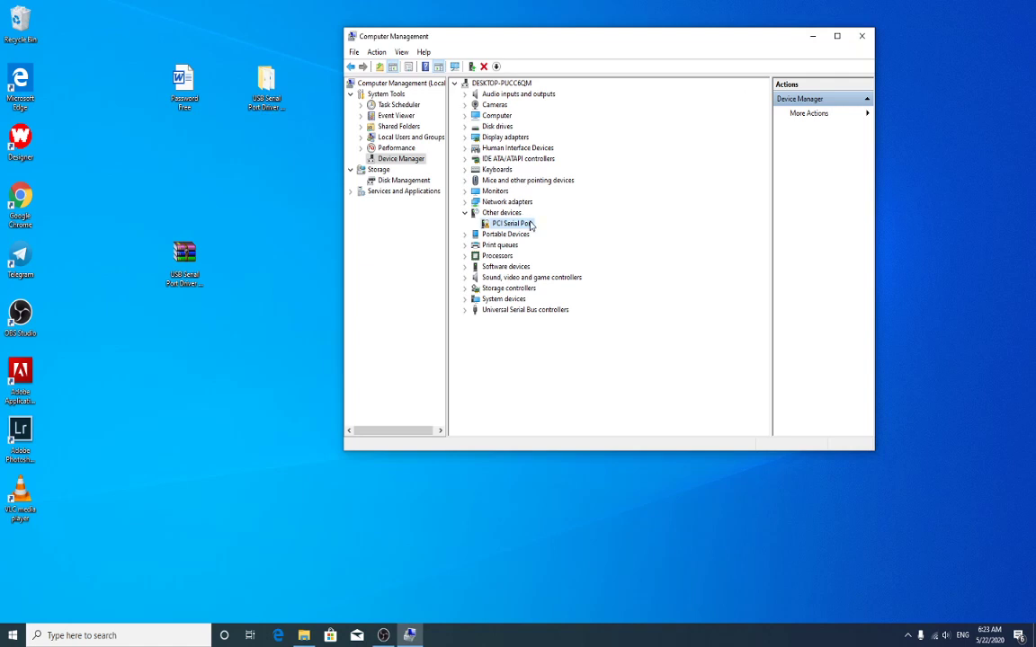
left_click(861, 36)
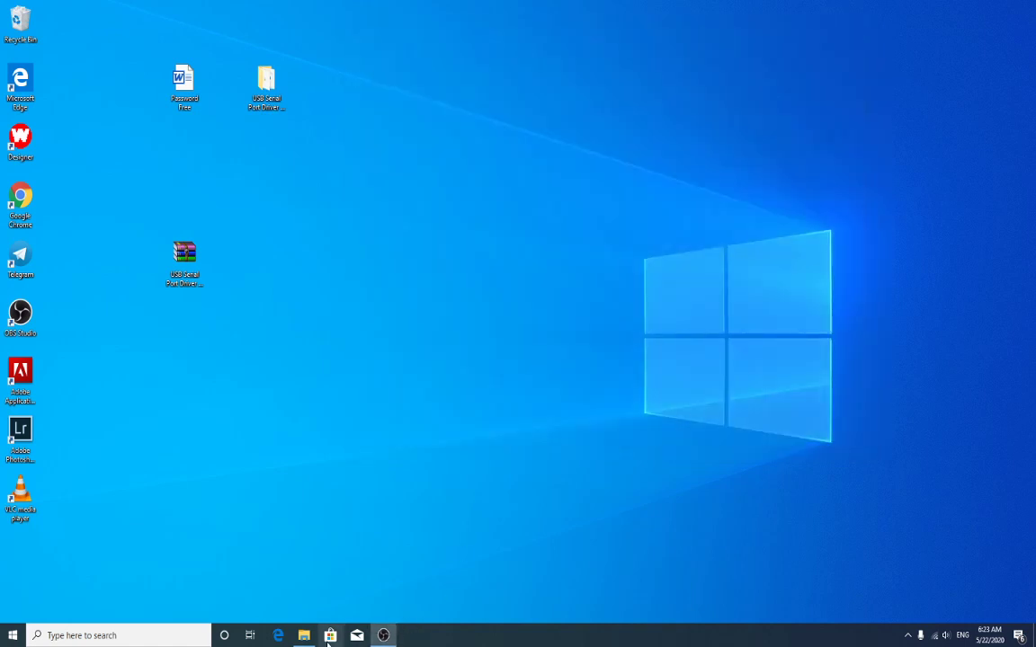
left_click(303, 634)
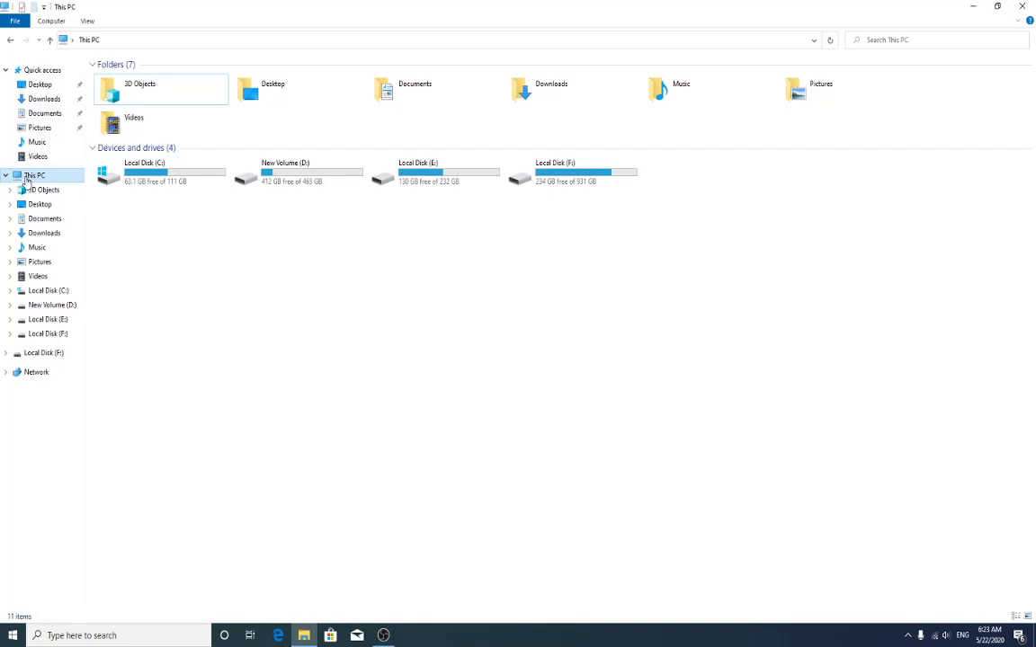
right_click(24, 178)
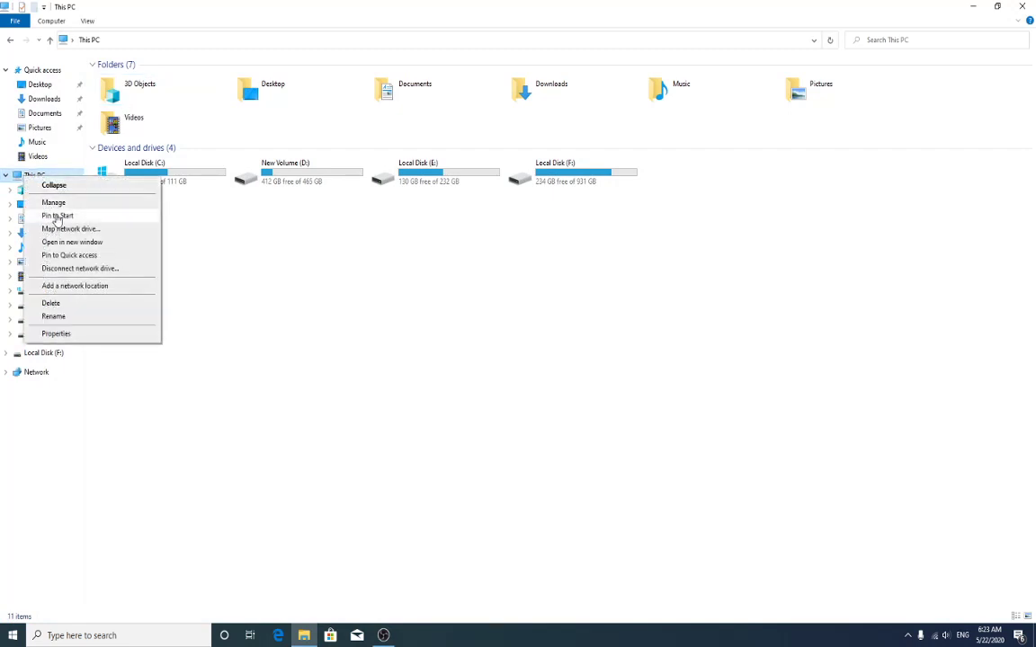
left_click(54, 203)
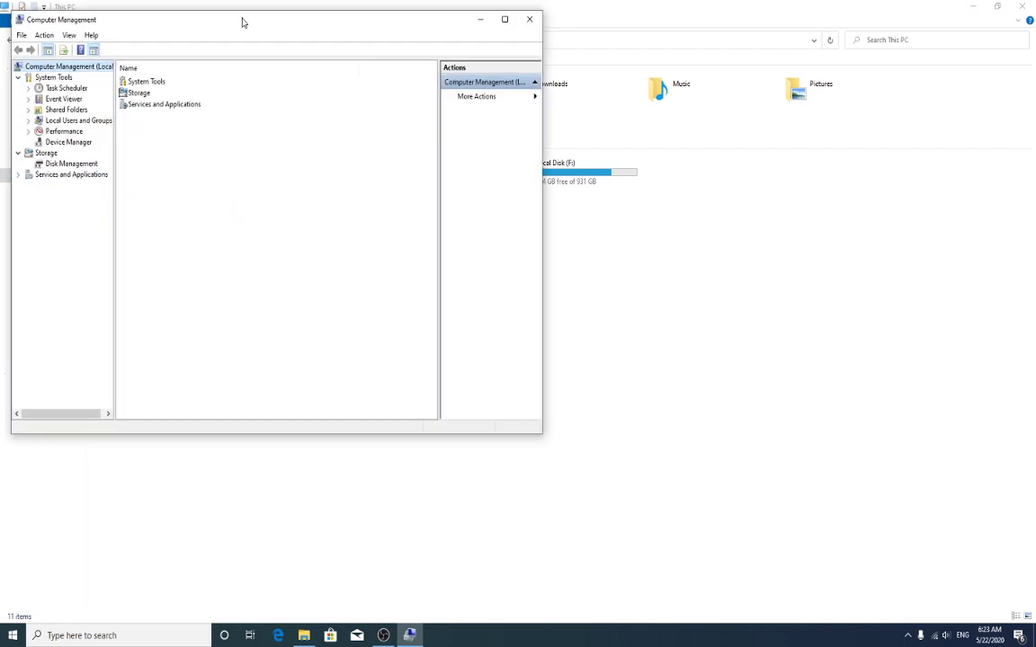
left_click_drag(239, 20, 417, 127)
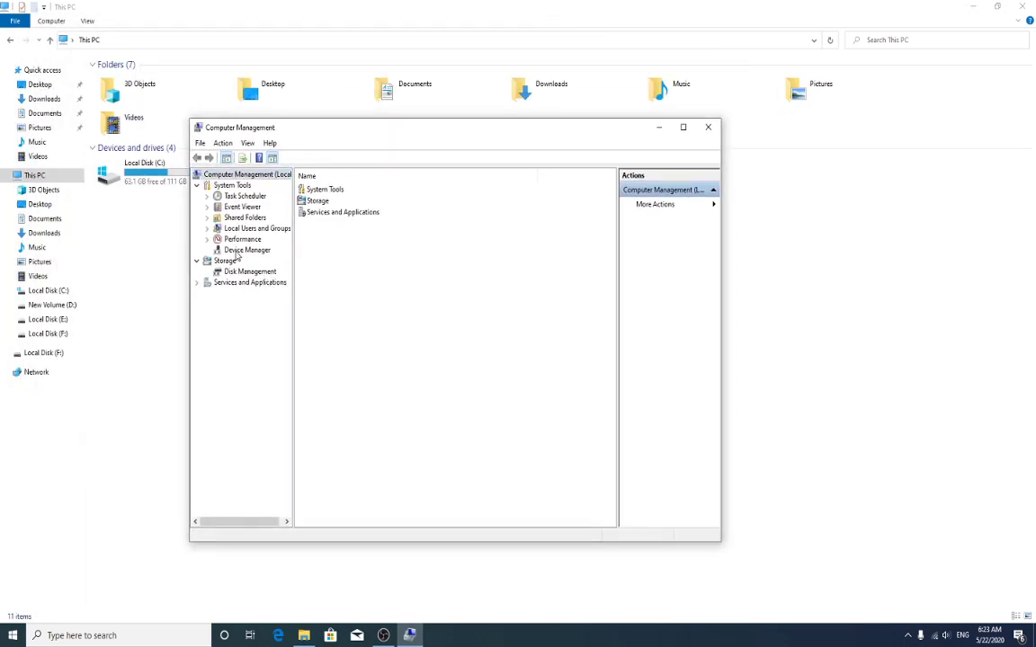
left_click(239, 252)
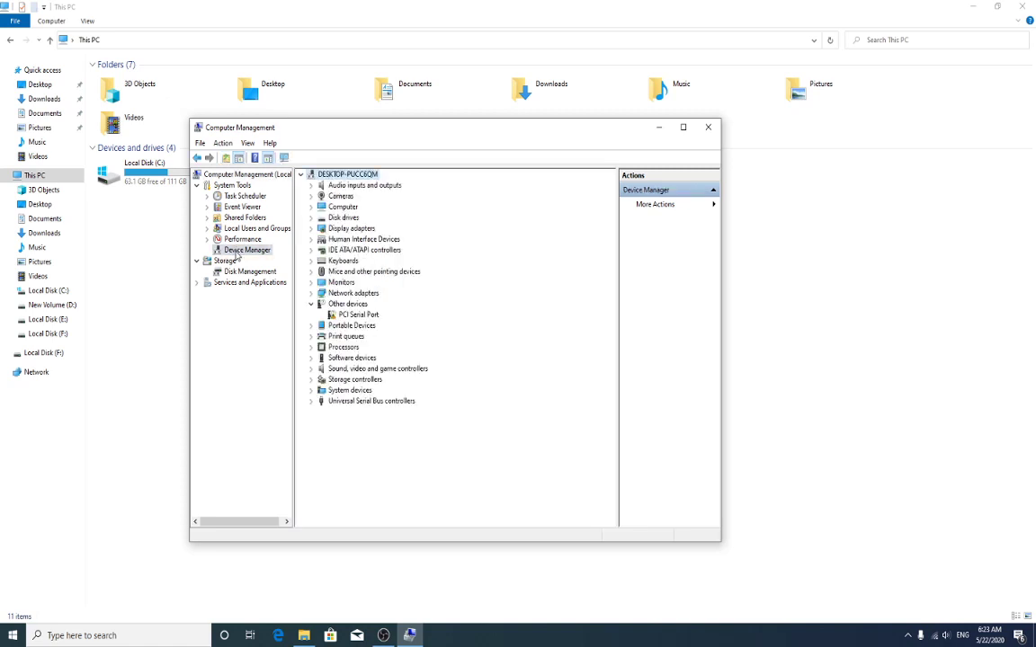
Step: Start a manual driver update for PCI Serial Port, choosing to pick from the list of available drivers on the computer
left_click(365, 315)
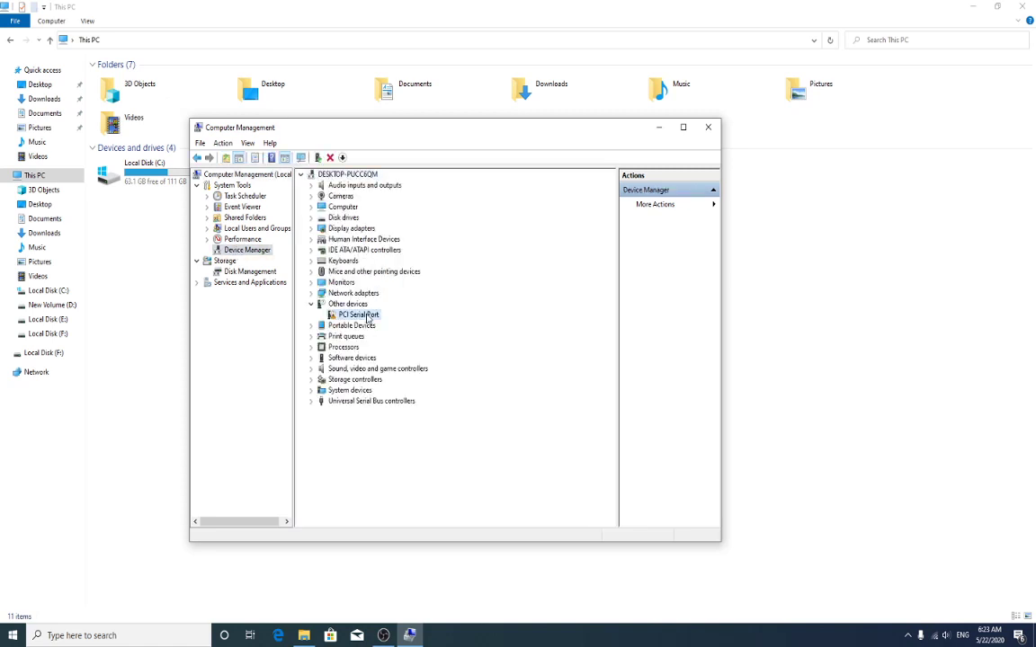
right_click(367, 318)
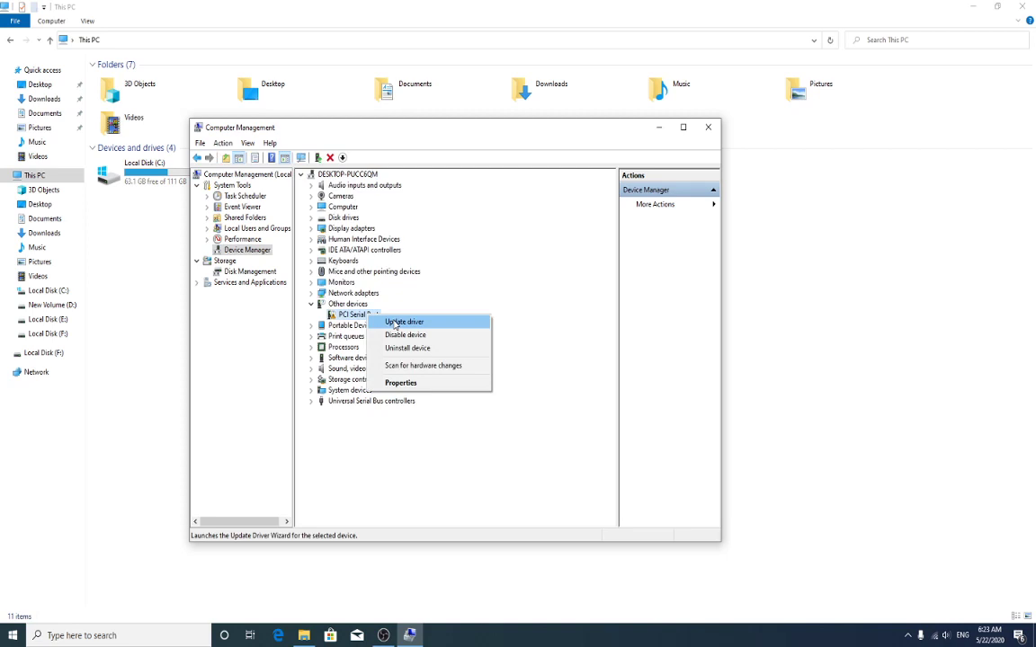
left_click(395, 323)
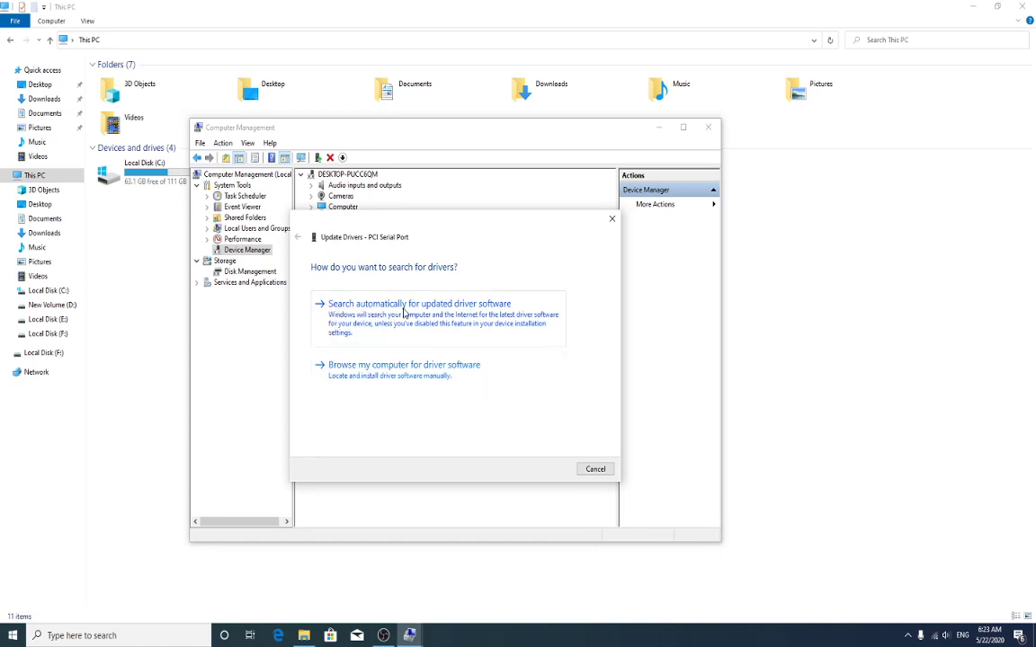
left_click(350, 374)
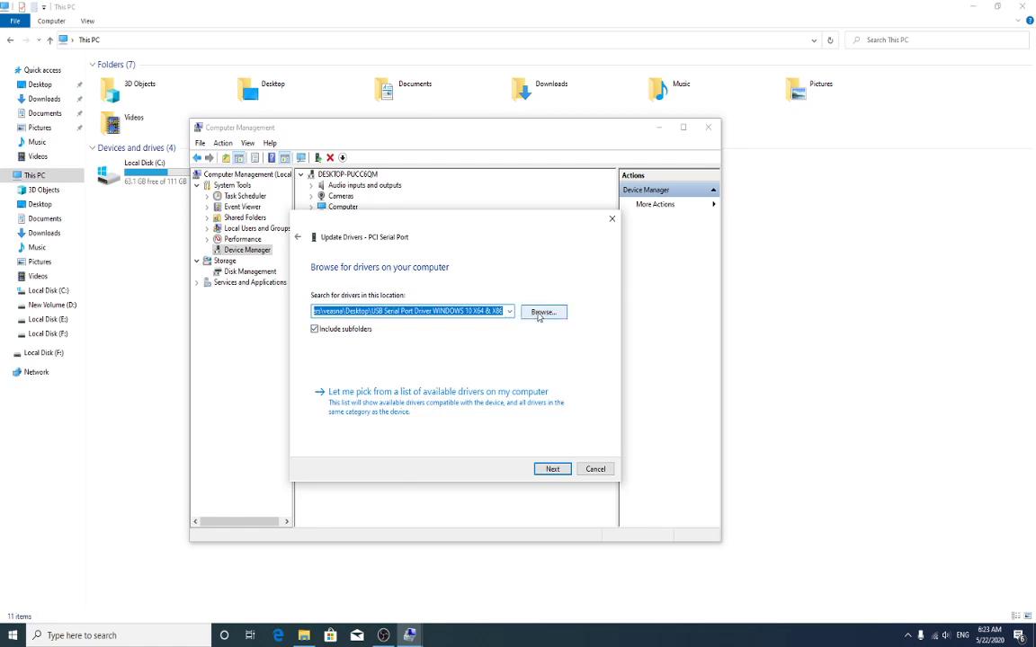
left_click(360, 403)
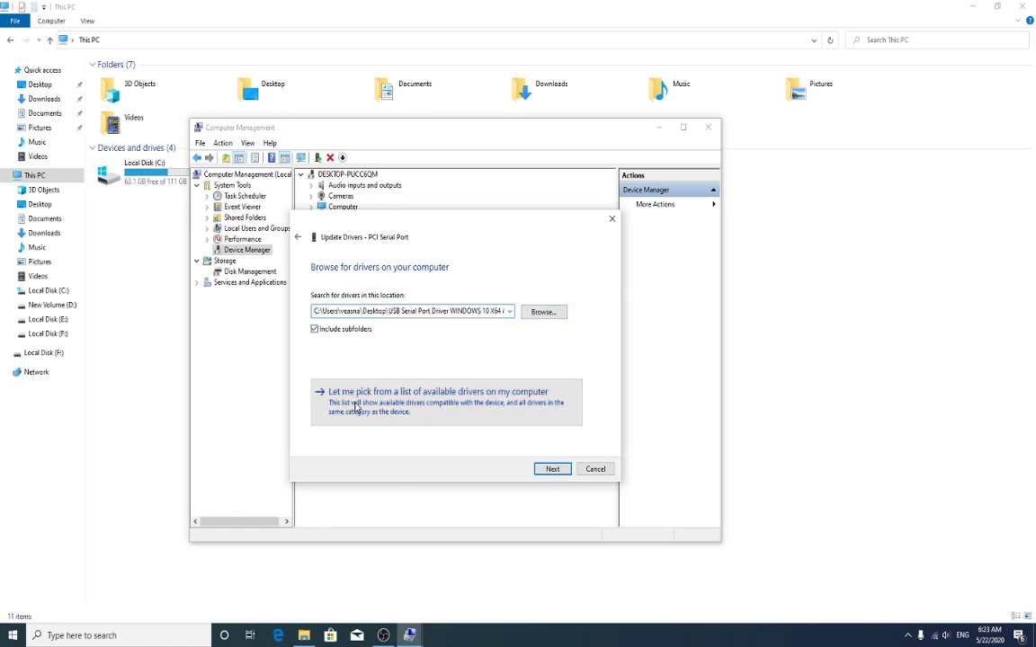
left_click(554, 468)
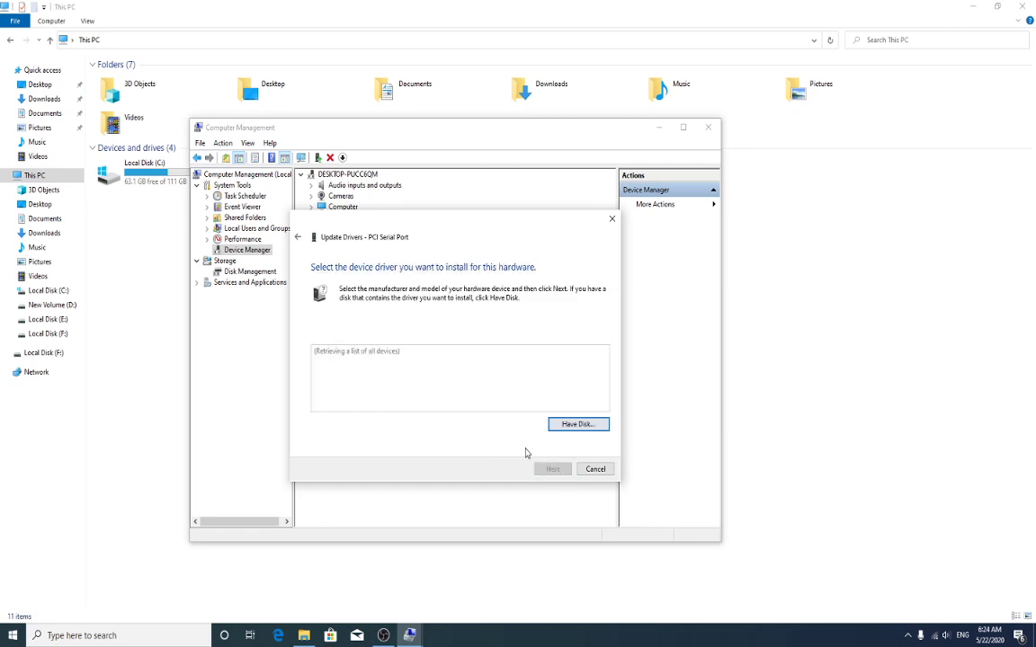
Step: Load the USB Serial Port setup information file from the desktop's USB Serial Port Driver WINDOWS 10 X64 & X86 folder as the driver source
left_click(595, 432)
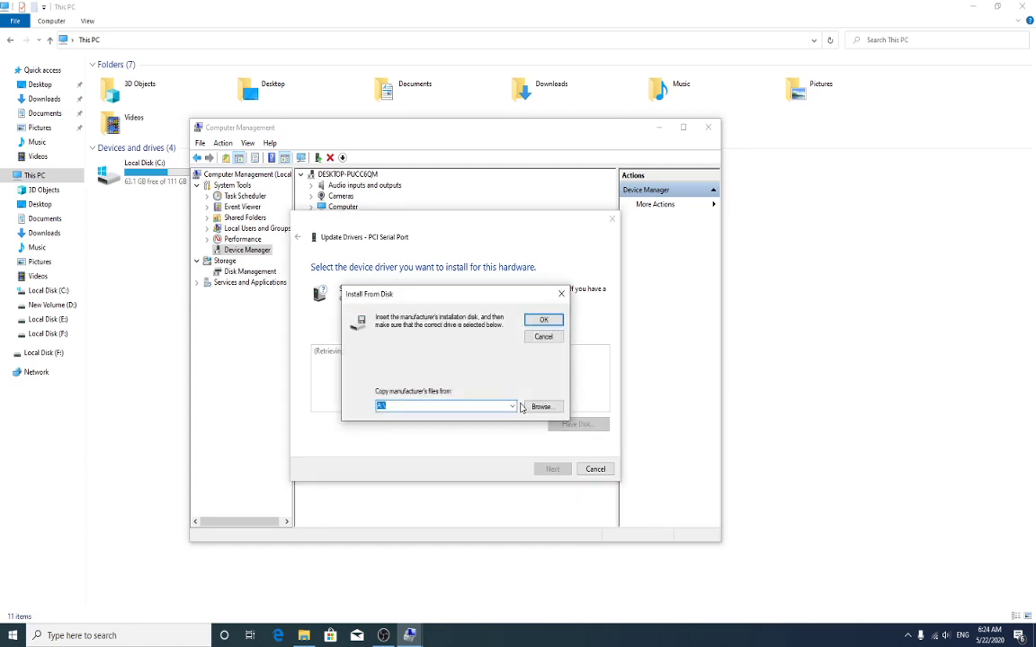
left_click(541, 407)
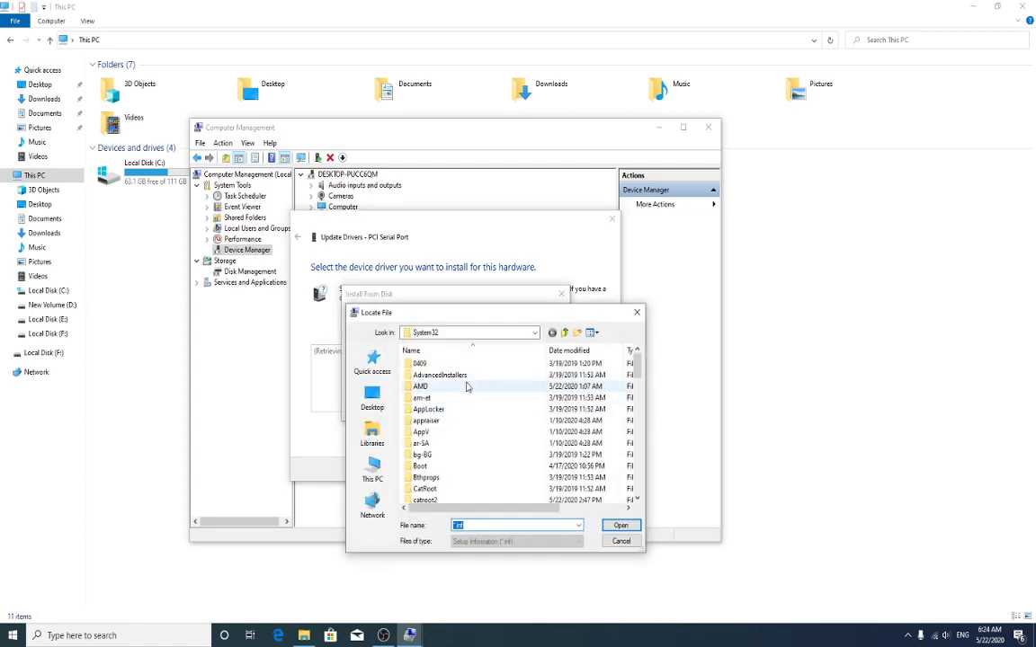
left_click(372, 397)
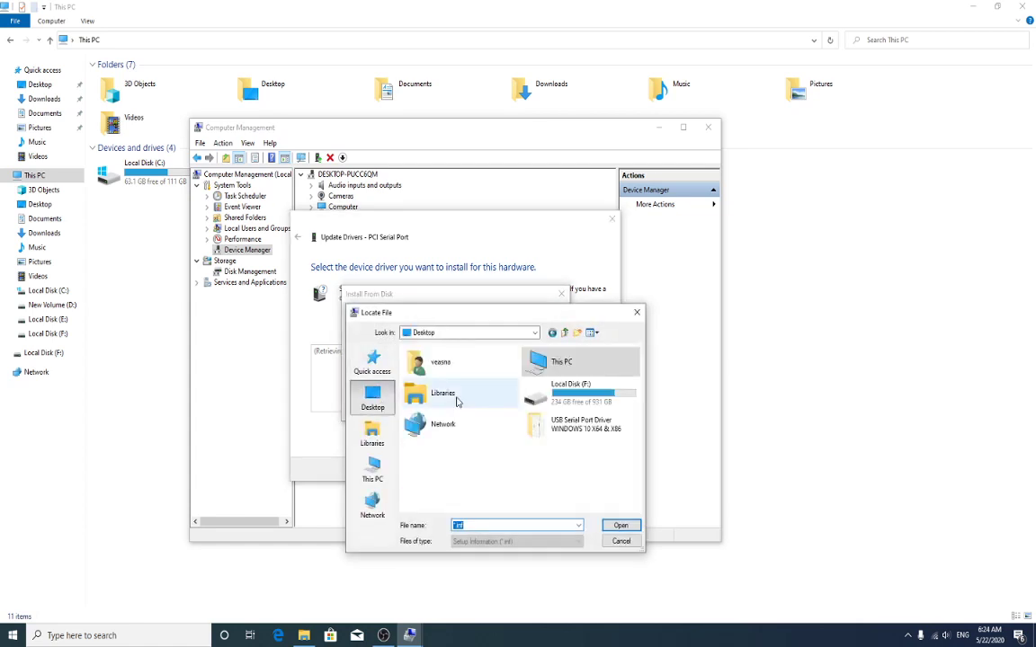
double_click(575, 423)
left_click(436, 421)
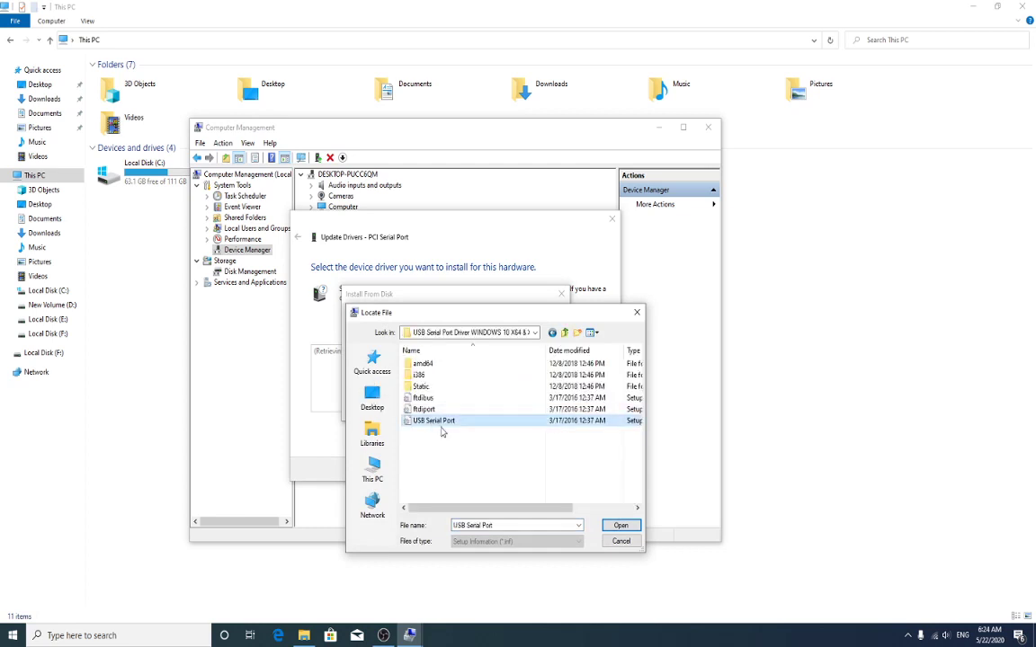
left_click(620, 526)
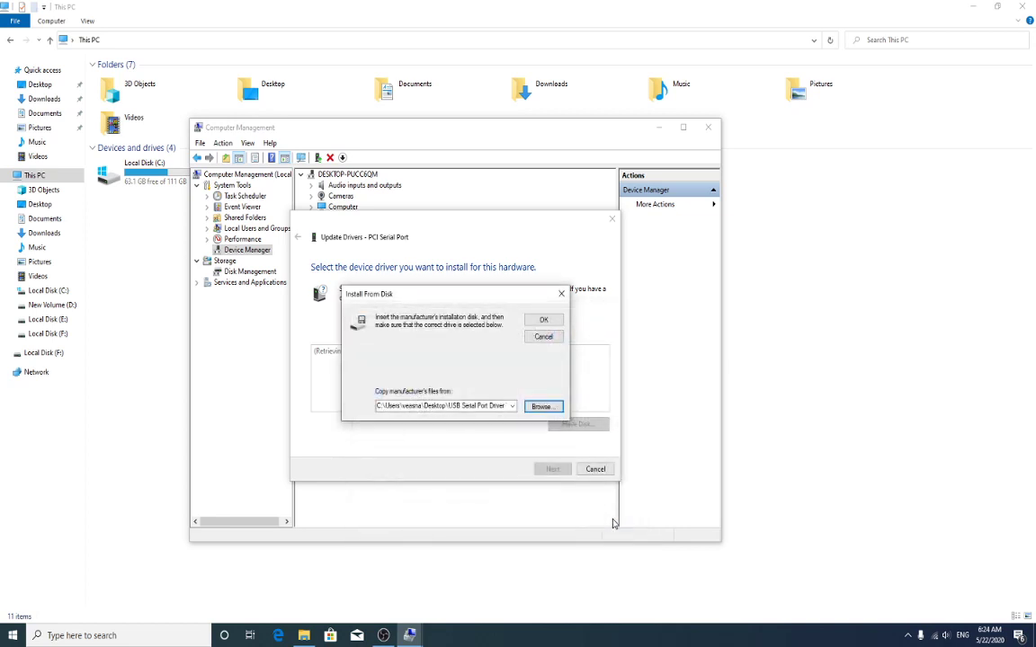
left_click(554, 321)
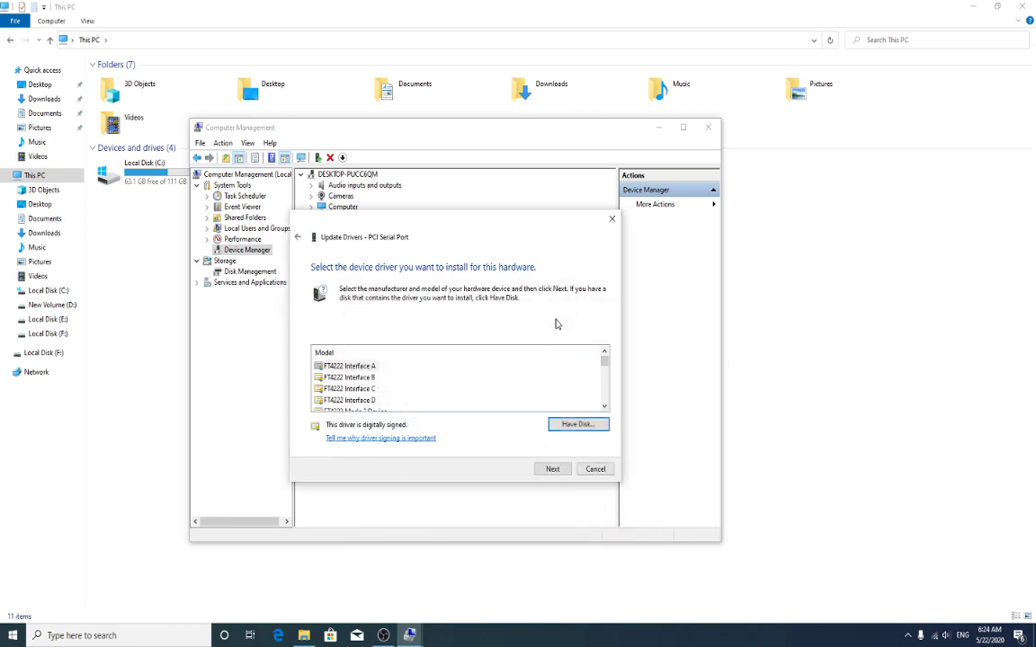
Step: Install the FT4222 Interface A driver for PCI Serial Port, accepting the compatibility warning, and close the wizard
left_click(553, 469)
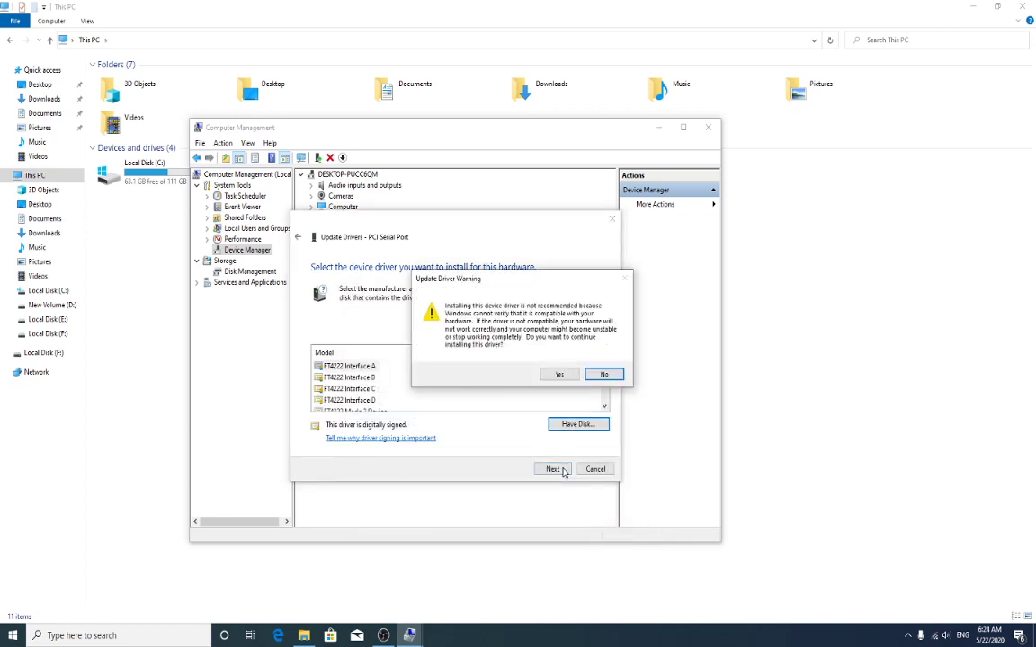
left_click(561, 374)
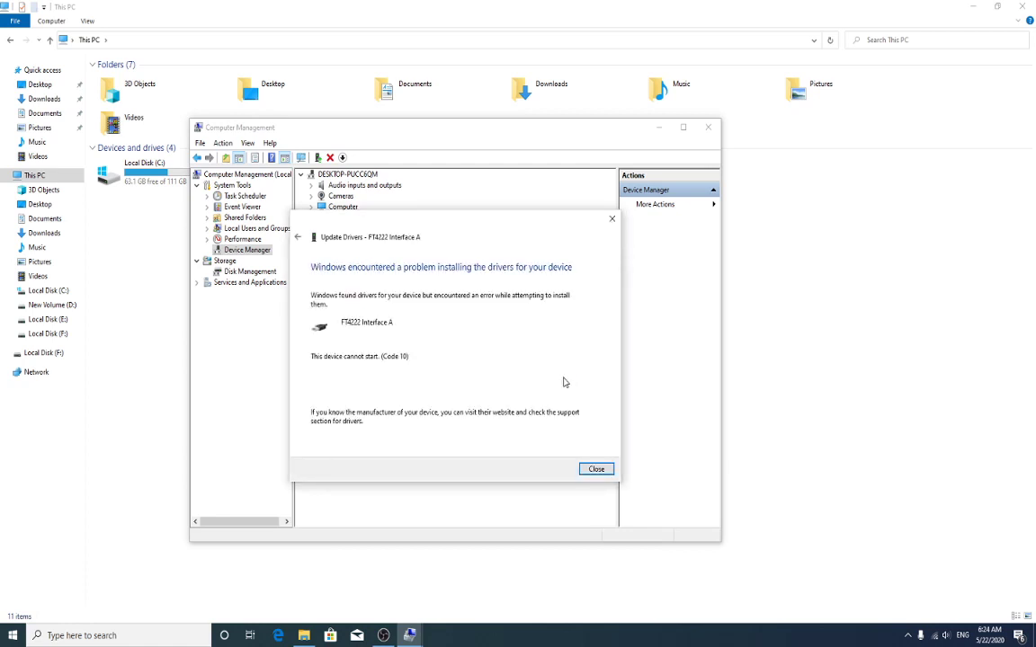
left_click(601, 472)
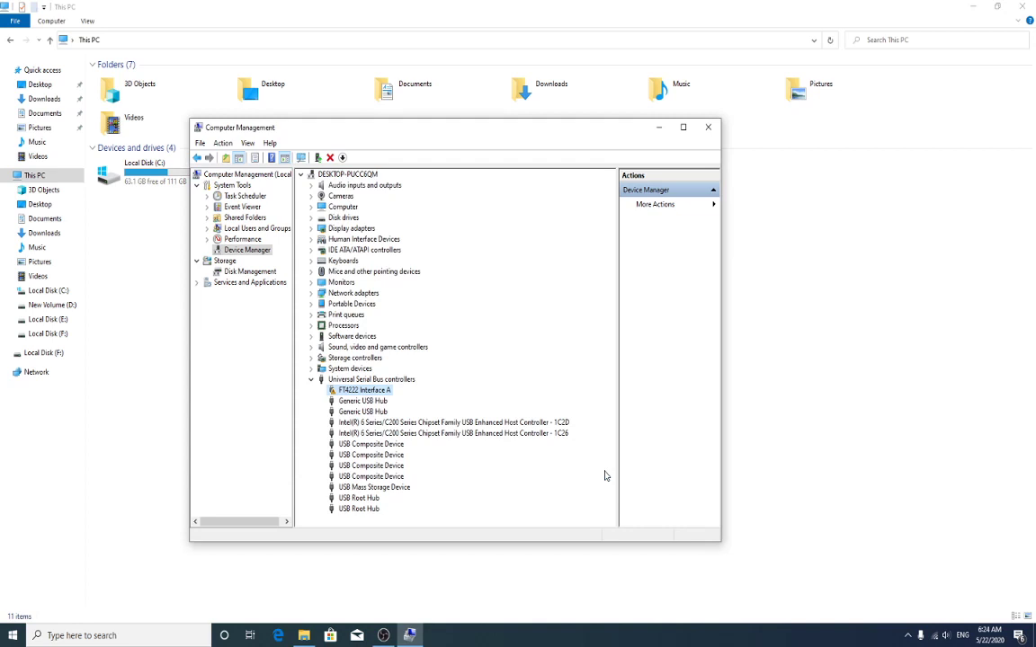
Step: Examine the devices listed under Universal Serial Bus controllers in Device Manager
left_click(368, 466)
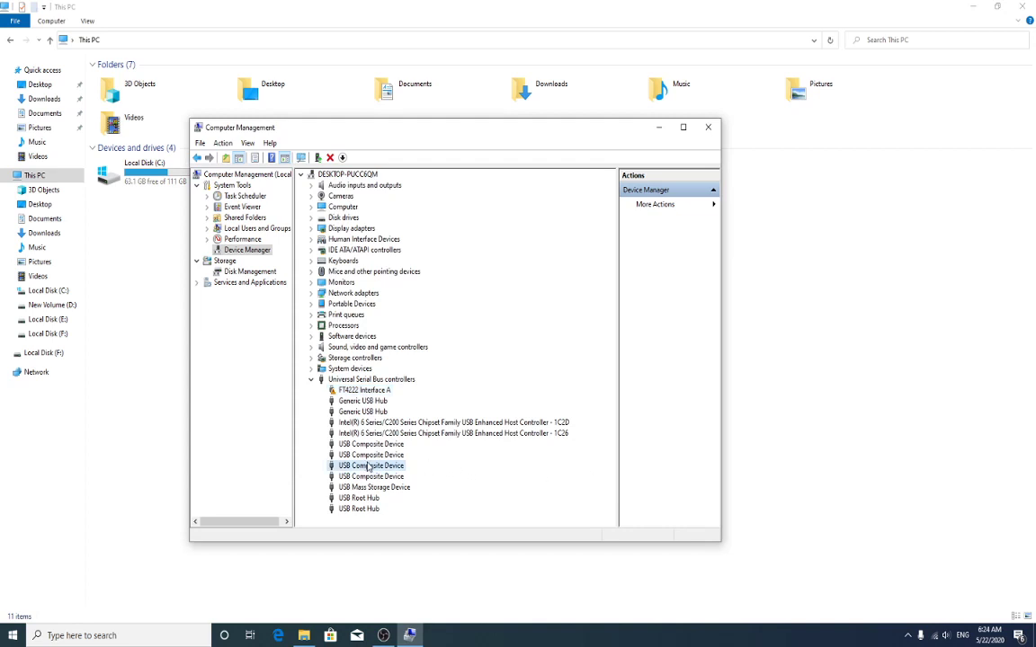
left_click(475, 436)
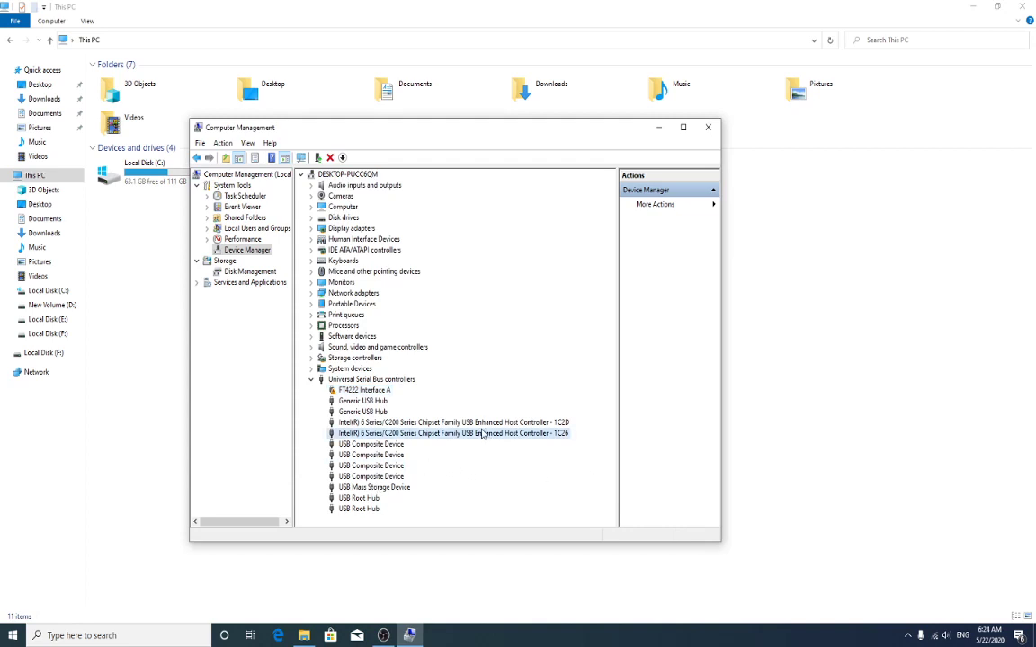
left_click(423, 423)
left_click(378, 412)
left_click(368, 455)
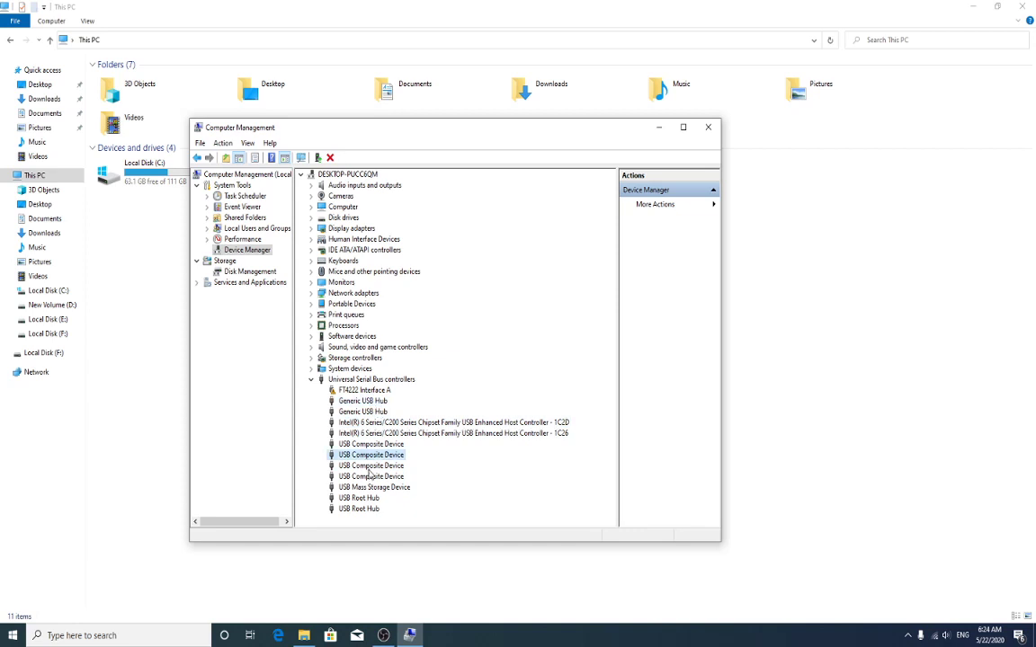
left_click(361, 499)
left_click(362, 509)
left_click(367, 455)
Step: Start a manual driver update for FT4222 Interface A, choosing to pick from the list of available drivers on the computer
left_click(364, 390)
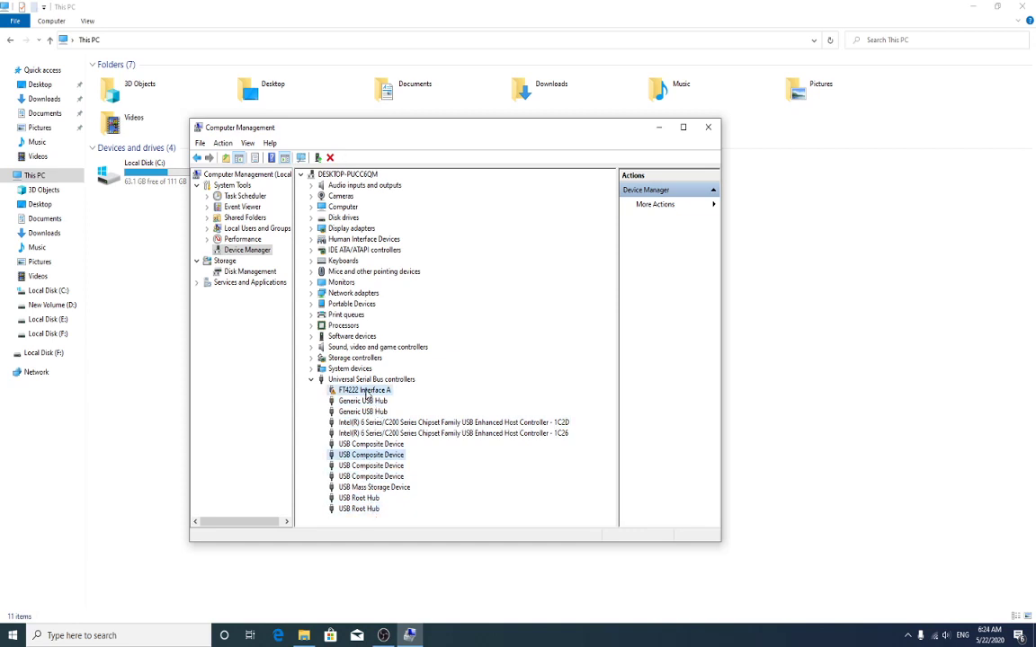
right_click(378, 391)
left_click(392, 399)
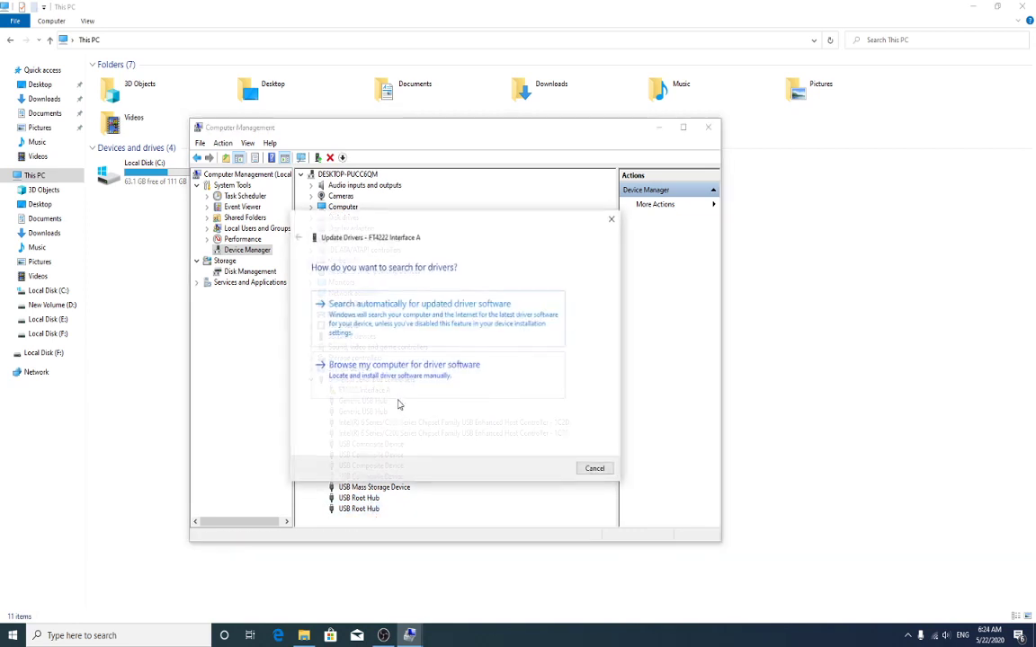
left_click(393, 379)
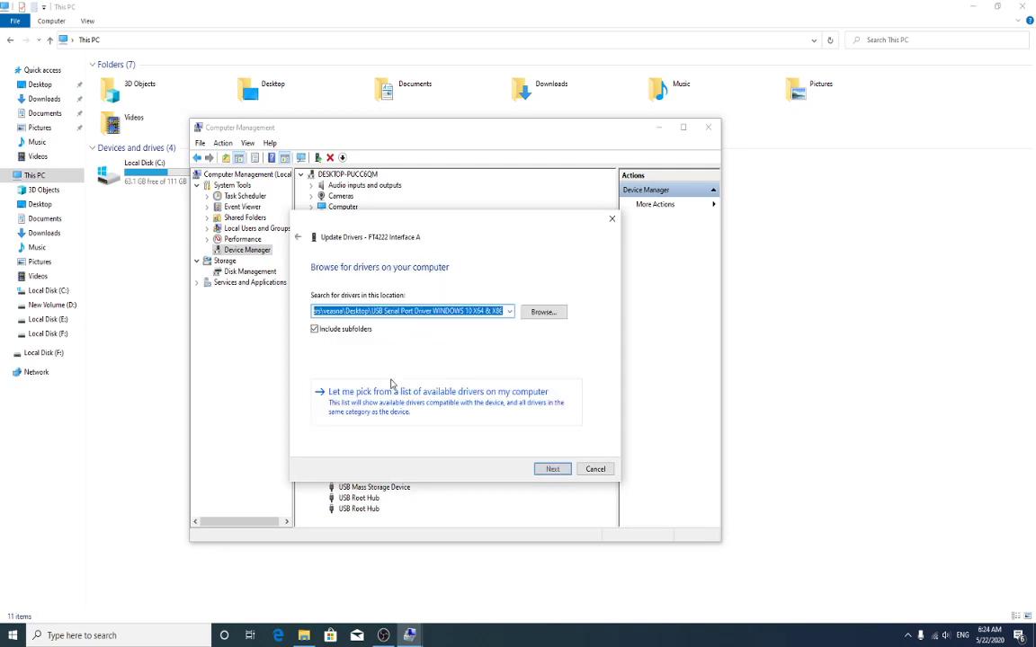
left_click(481, 406)
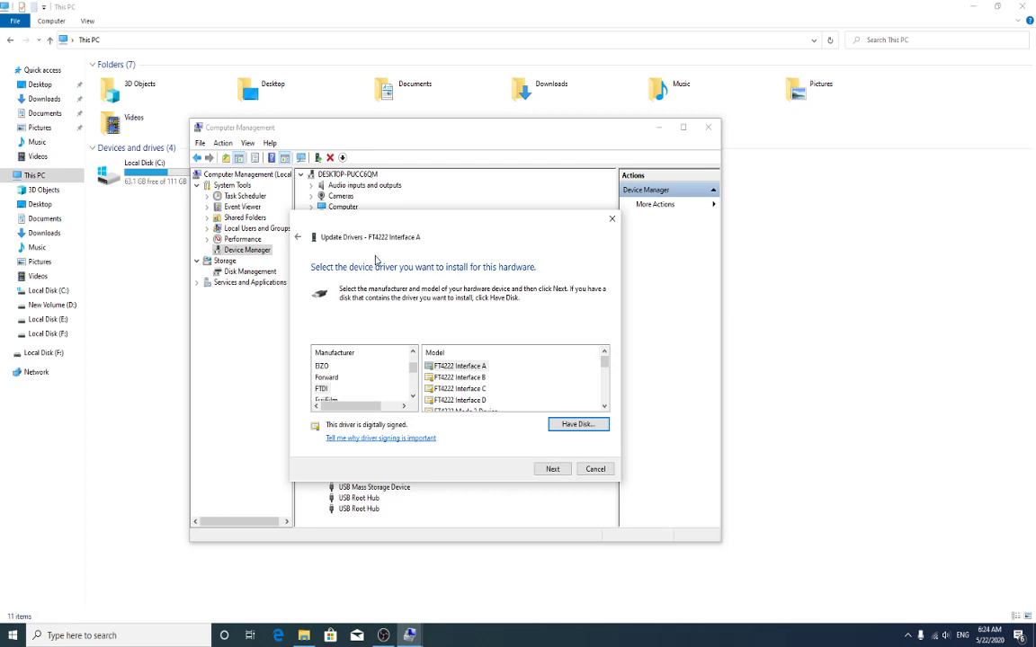
Step: Try to reinstall the FTDI FT4222 Interface A model, accepting the compatibility warning, and close the wizard
left_click_drag(397, 225, 621, 218)
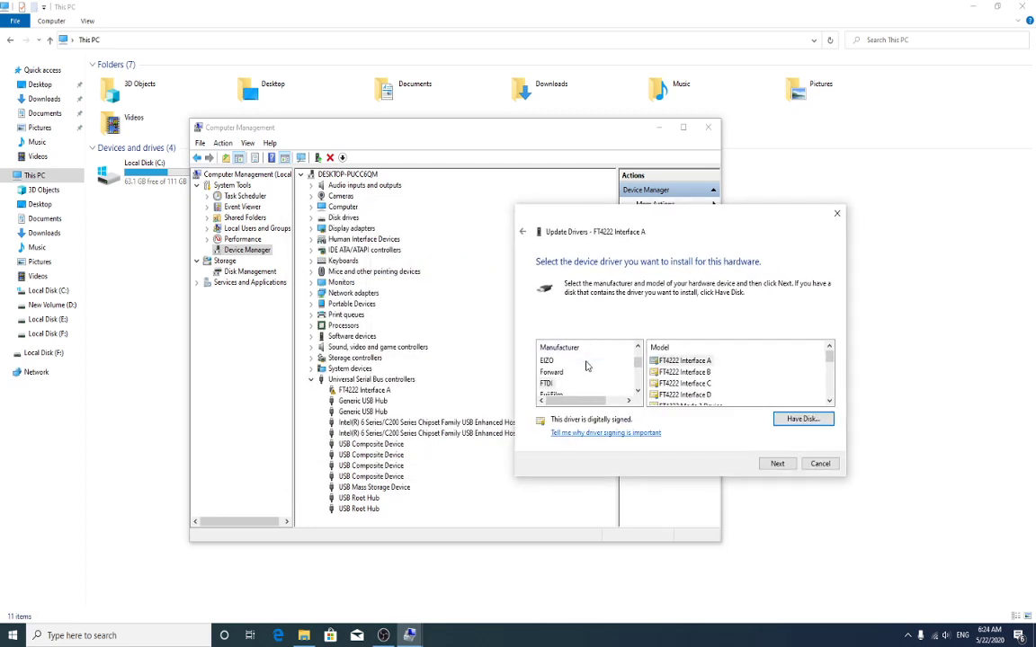
left_click(671, 361)
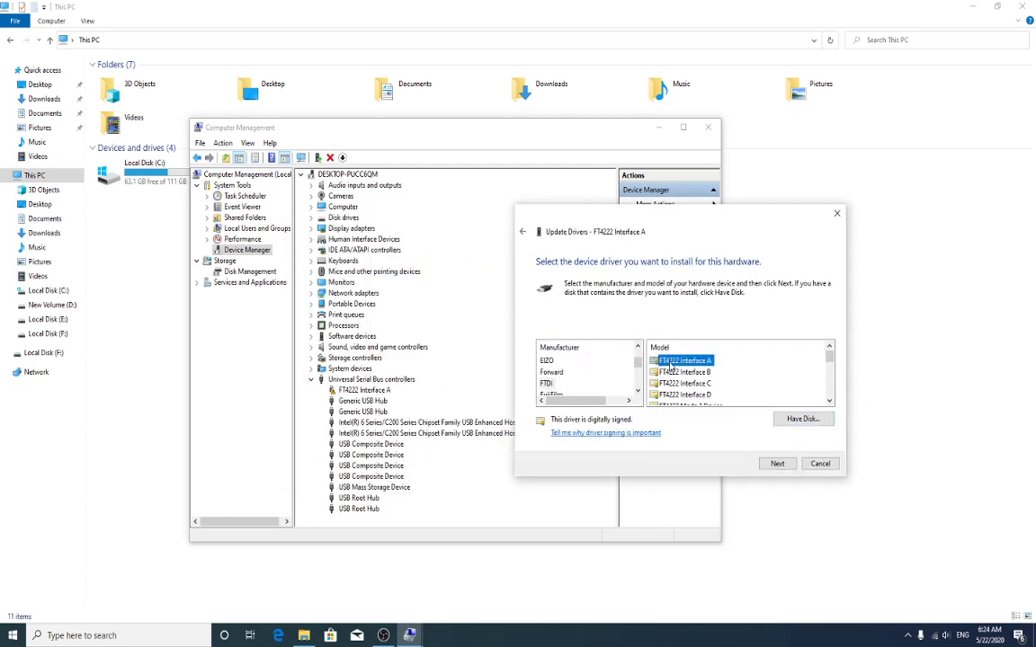
left_click(777, 464)
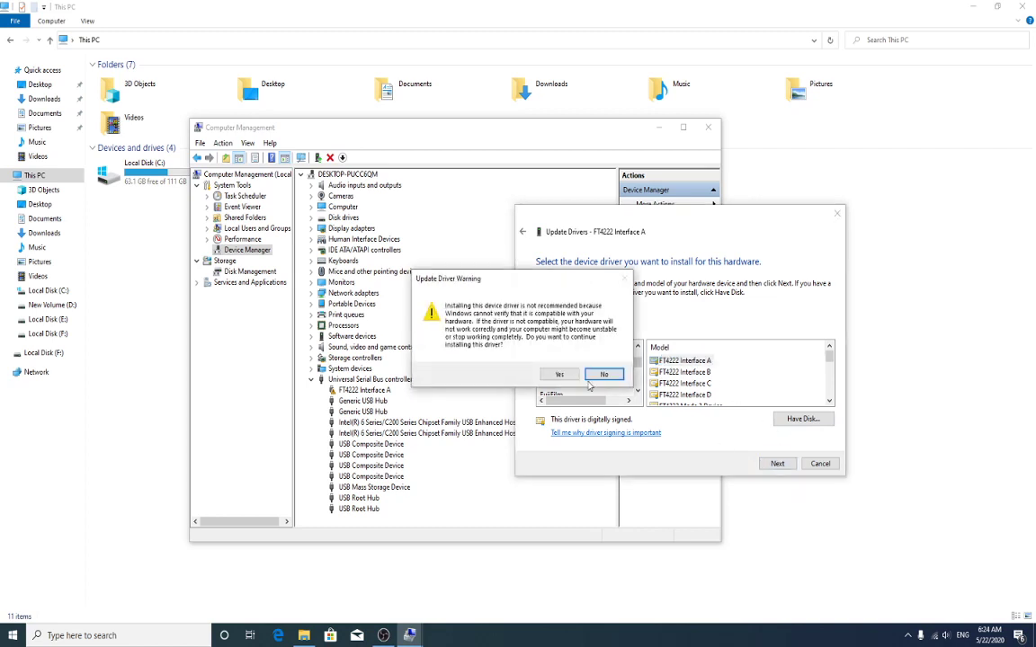
left_click(559, 373)
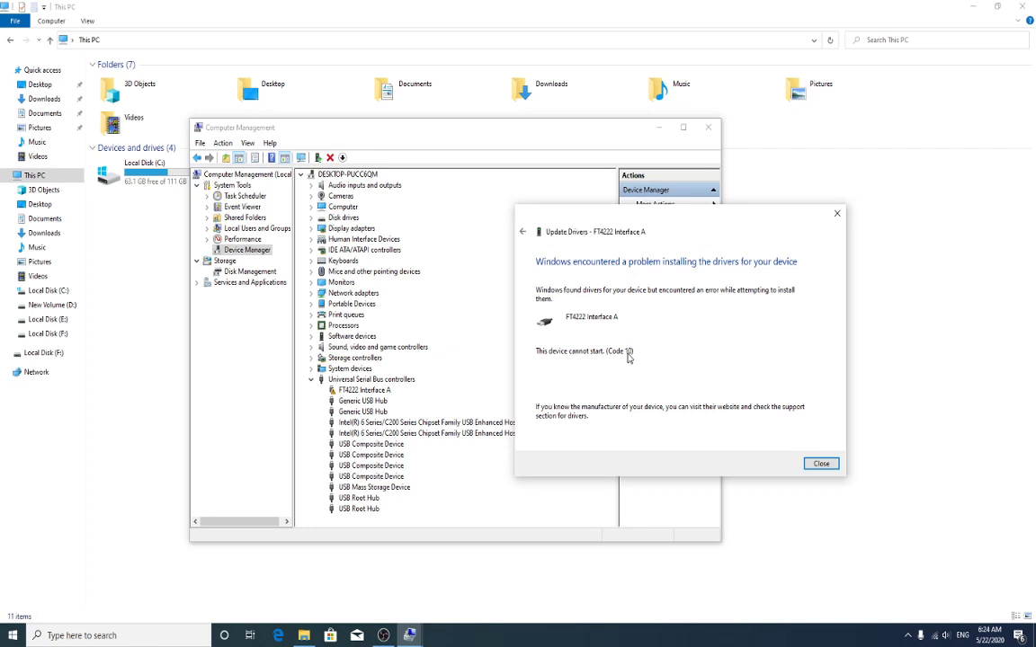
left_click(822, 465)
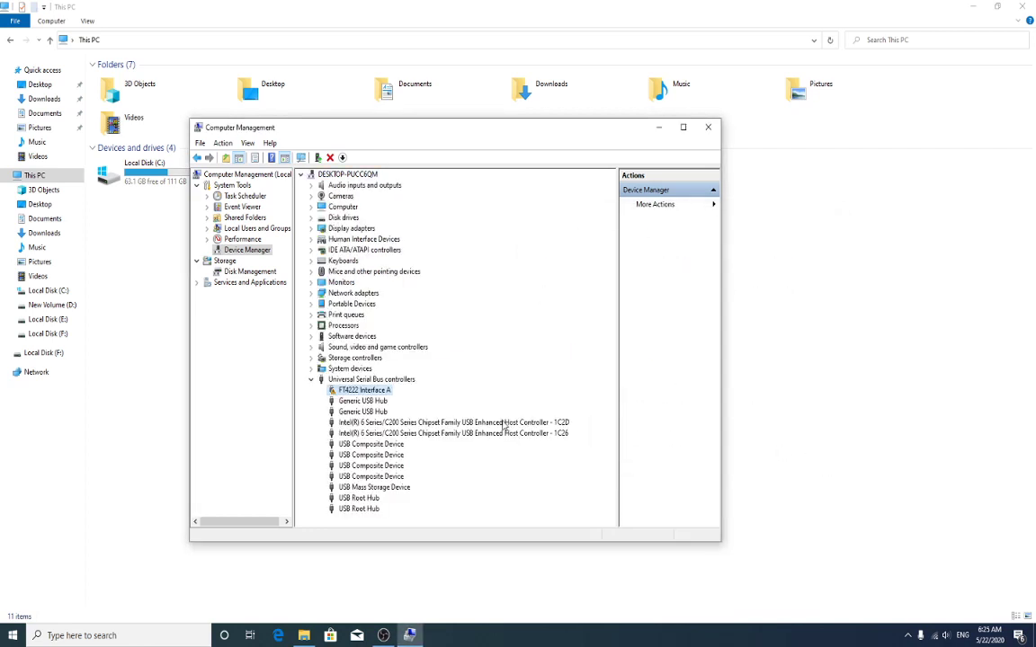
Step: Search automatically for updated driver software for FT4222 Interface A and leave the update wizard
right_click(378, 395)
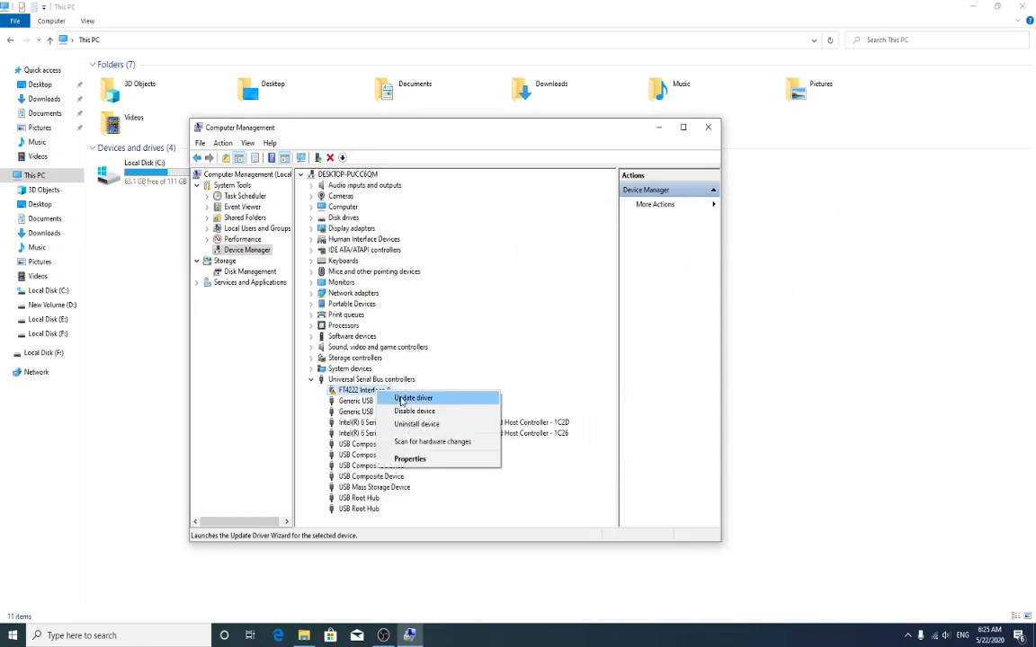
left_click(423, 397)
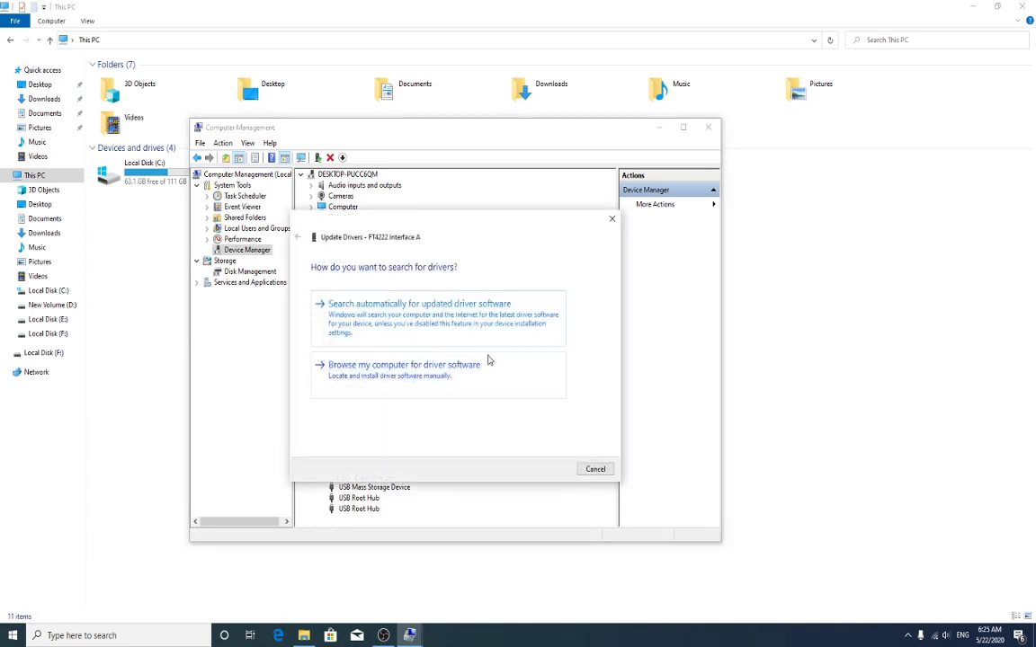
left_click(445, 316)
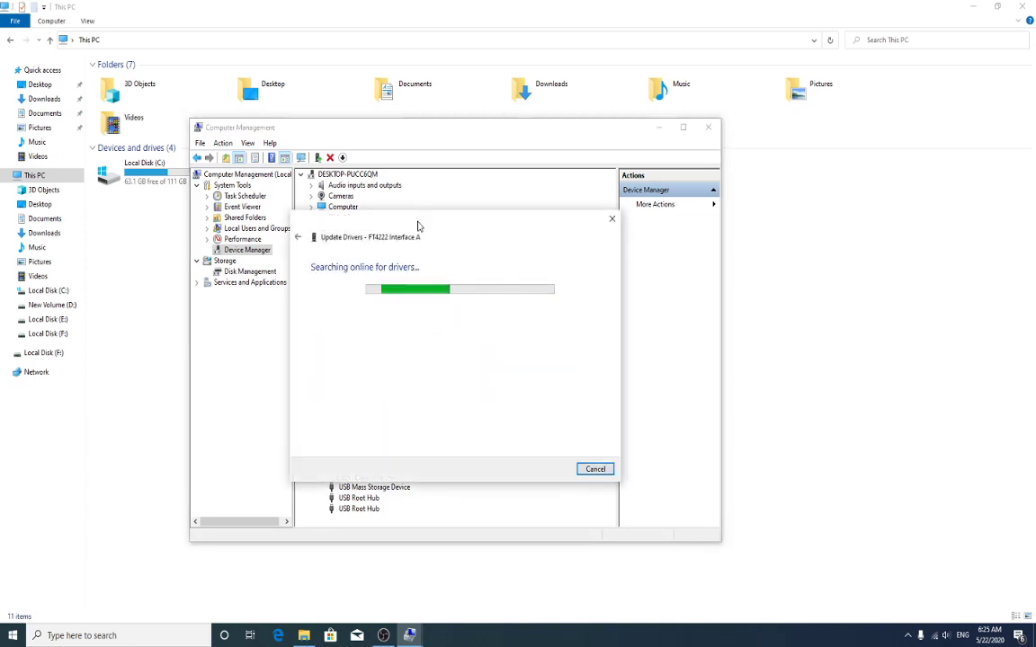
left_click_drag(428, 234, 756, 200)
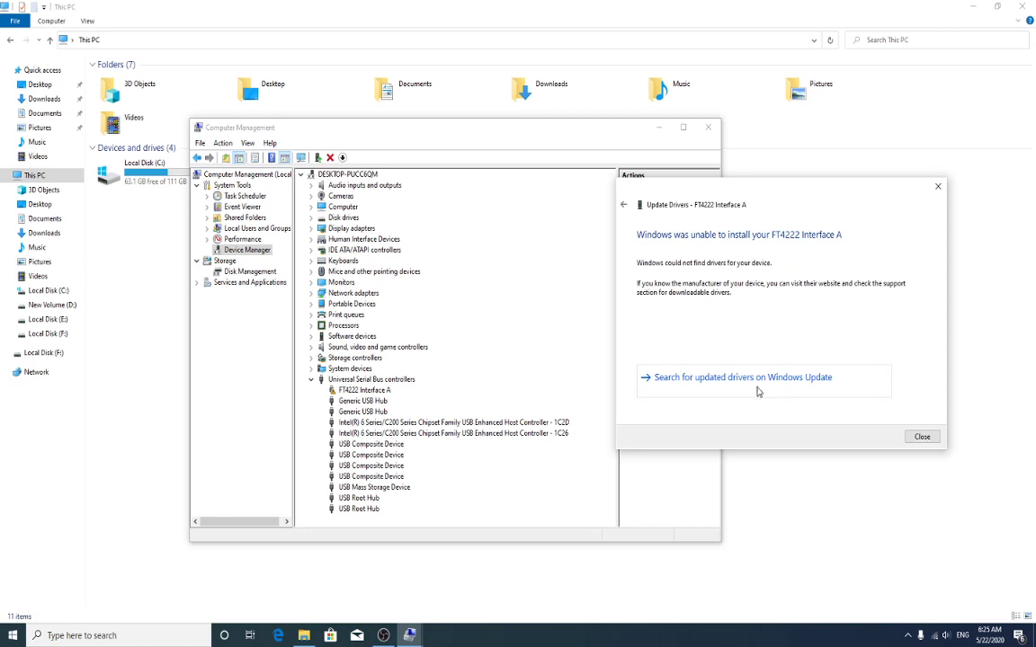
left_click(719, 394)
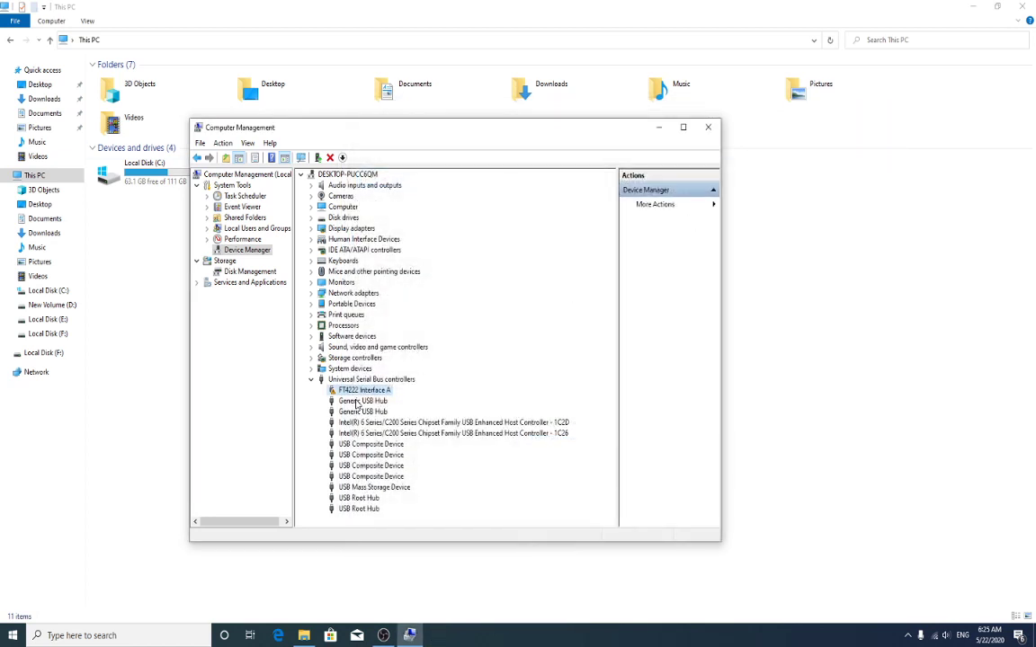
Step: Collapse and re-expand Universal Serial Bus controllers, and go through its devices from FT4222 Interface A to USB Root Hub
left_click(315, 381)
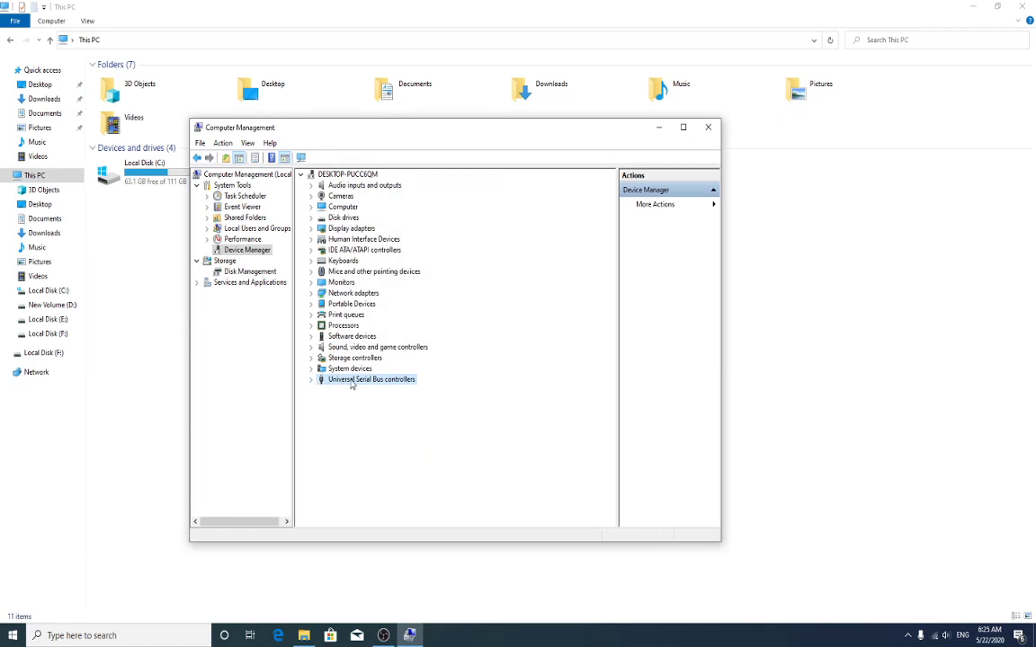
double_click(353, 381)
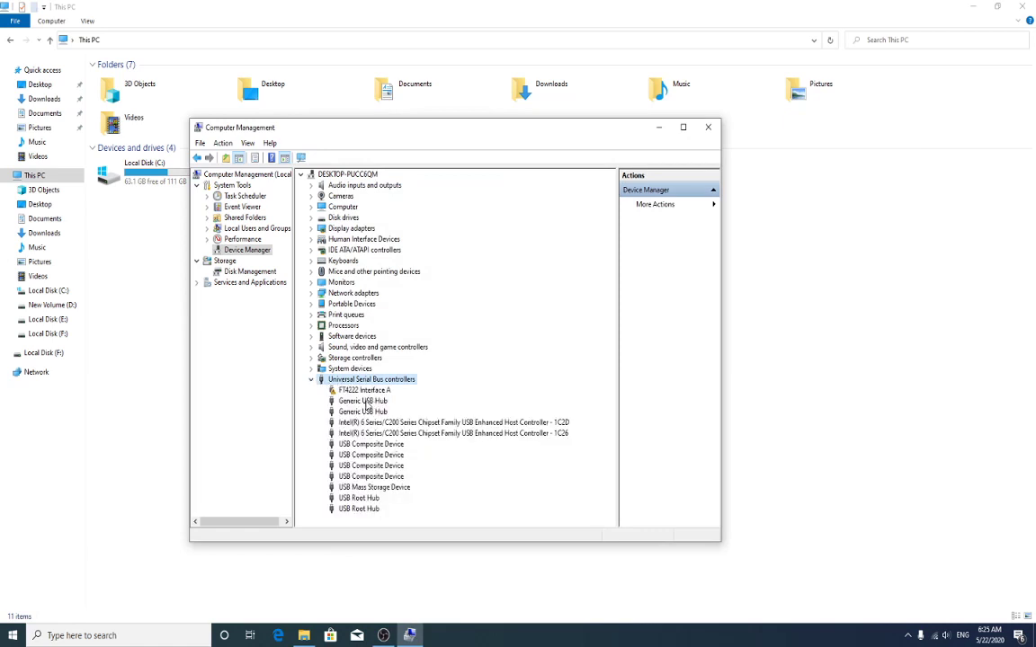
key("Down")
key("Down")
key("Down")
key("Down")
key("Down")
left_click(364, 393)
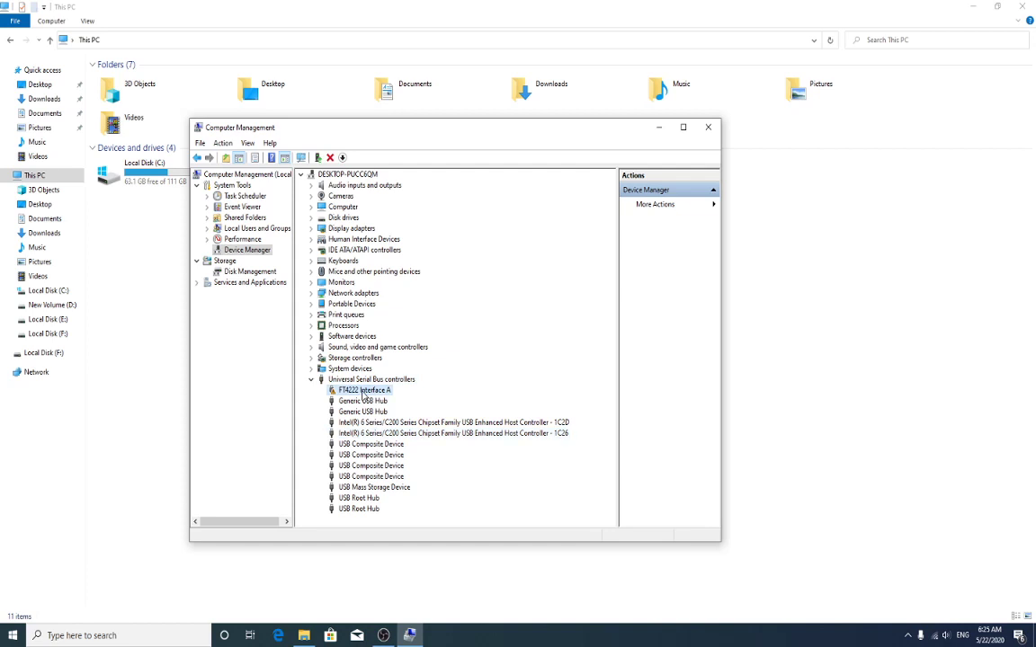
key("Down")
key("Down")
key("Down")
key("Down")
key("Down")
key("Down")
key("Down")
key("Down")
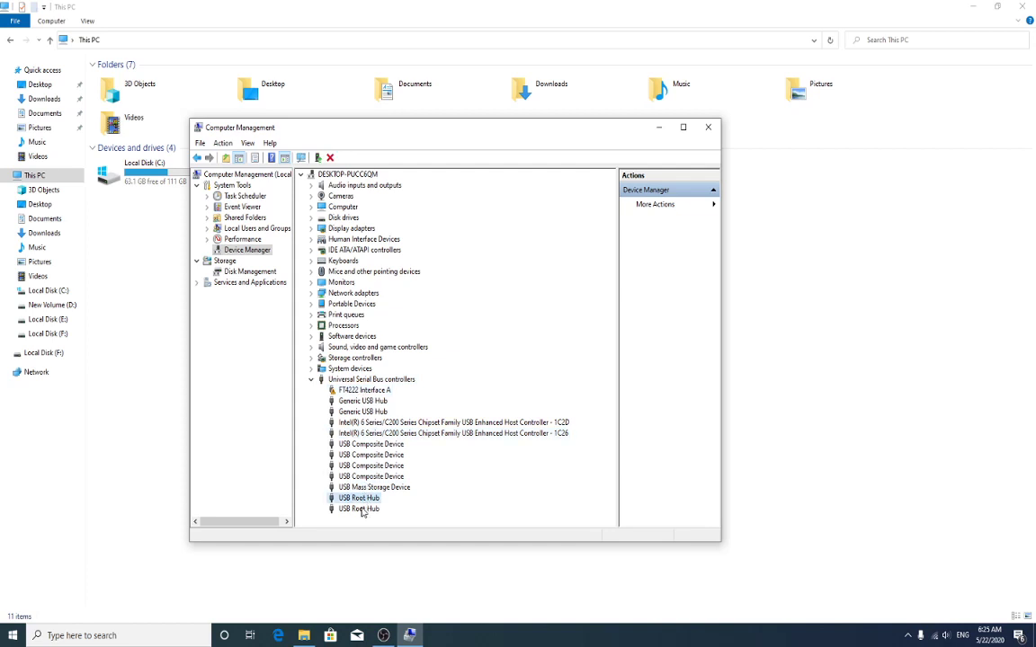
key("Up")
key("Up")
key("Up")
key("Up")
key("Up")
key("Up")
key("Up")
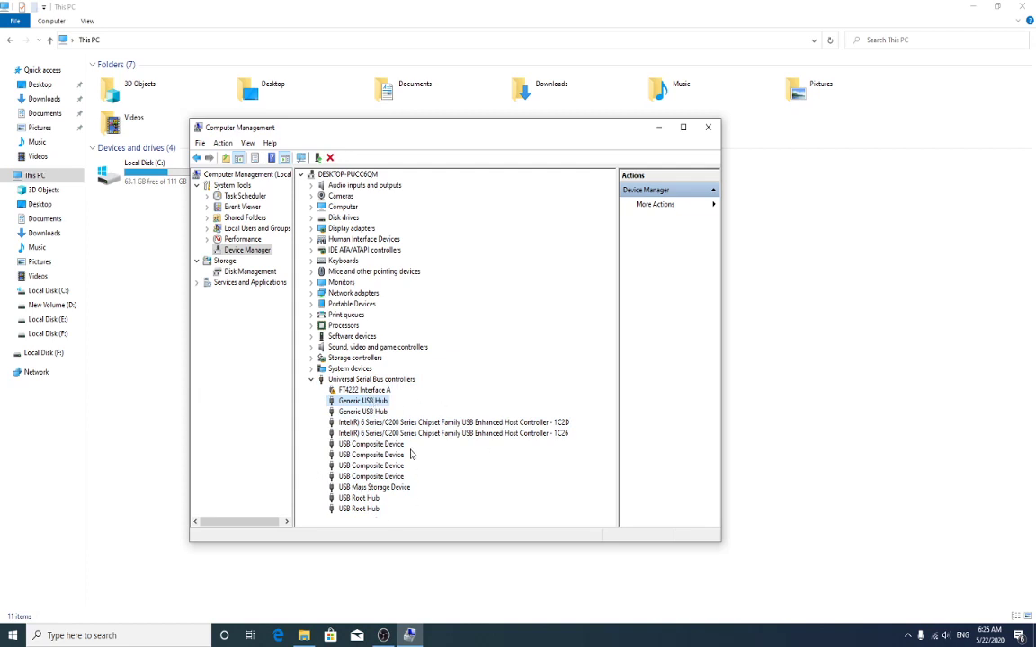
left_click(373, 466)
left_click(361, 390)
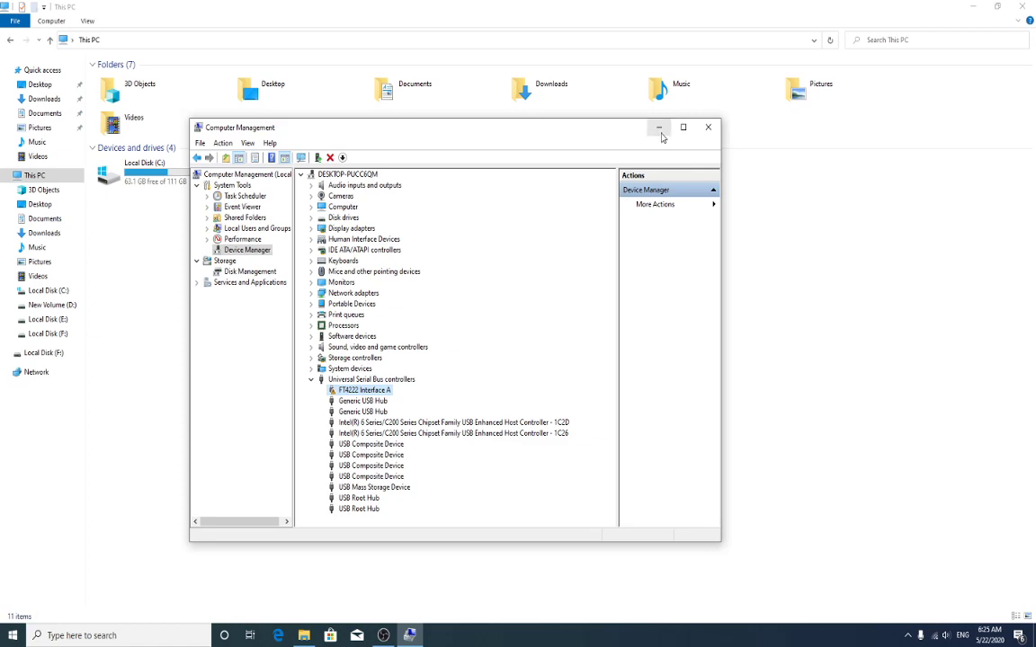
Step: Minimize Computer Management and the This PC window to show the desktop
left_click(659, 129)
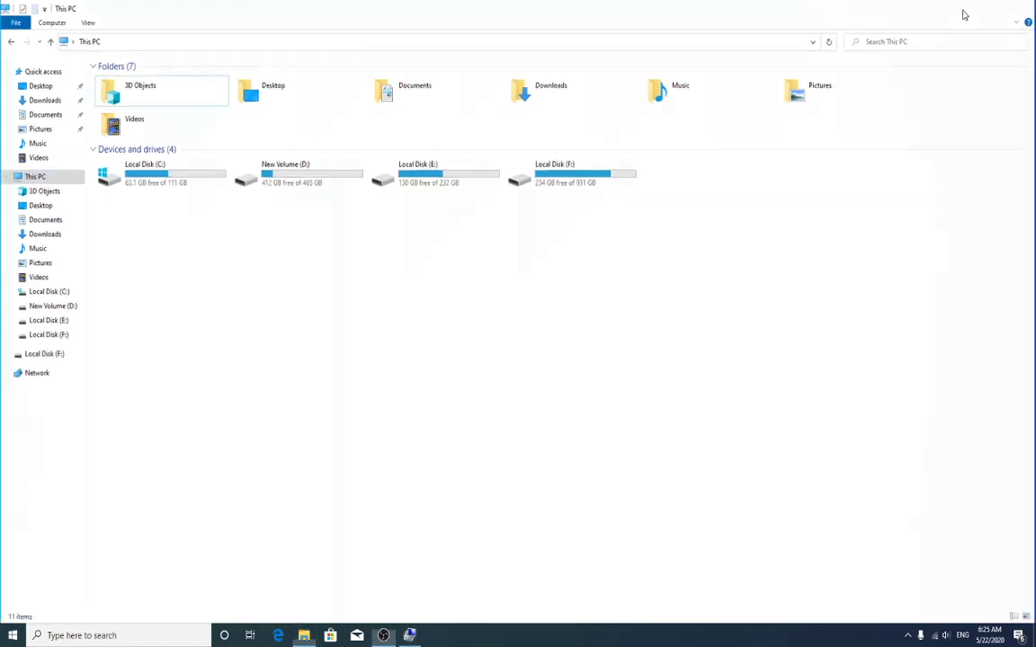
left_click(964, 14)
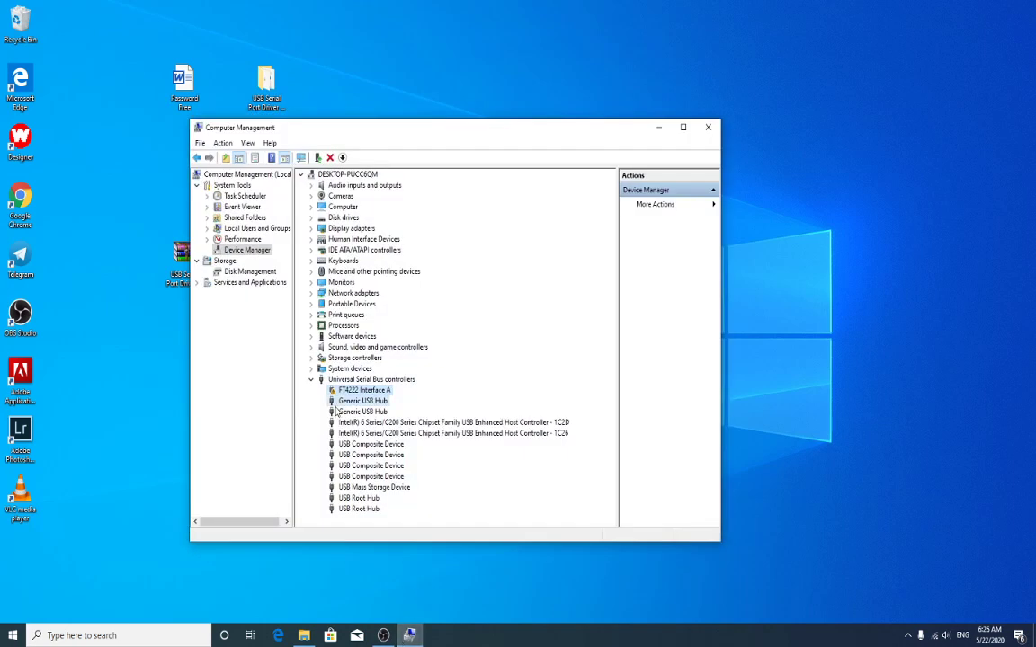
Step: Recheck the Universal Serial Bus controllers entries, including FT4222 Interface A, Generic USB Hub, USB Composite Device and USB Root Hub
left_click(370, 444)
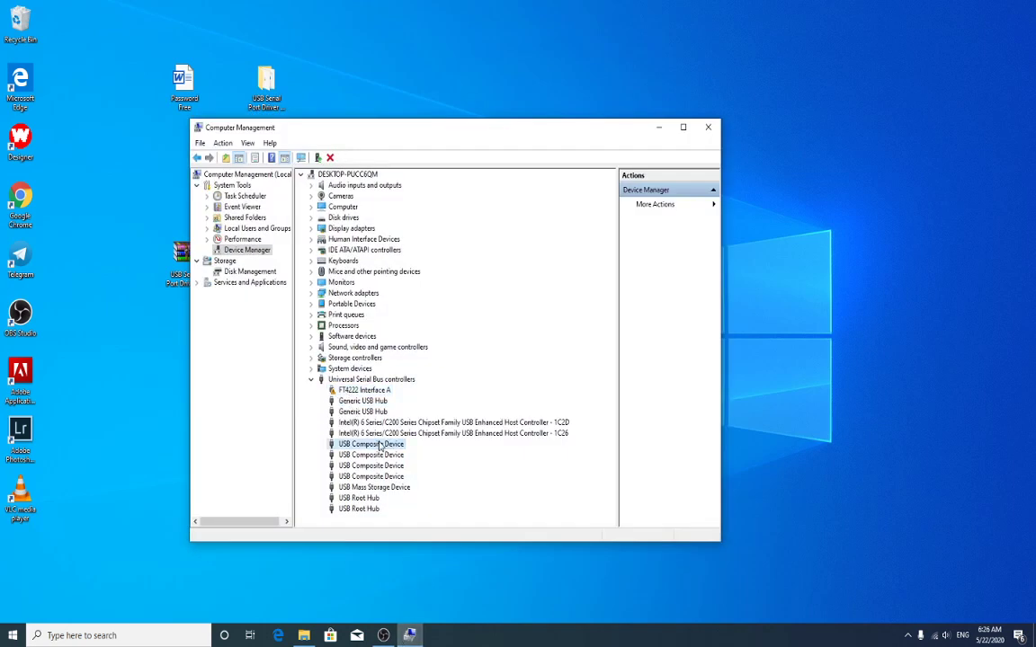
left_click(360, 509)
left_click(370, 379)
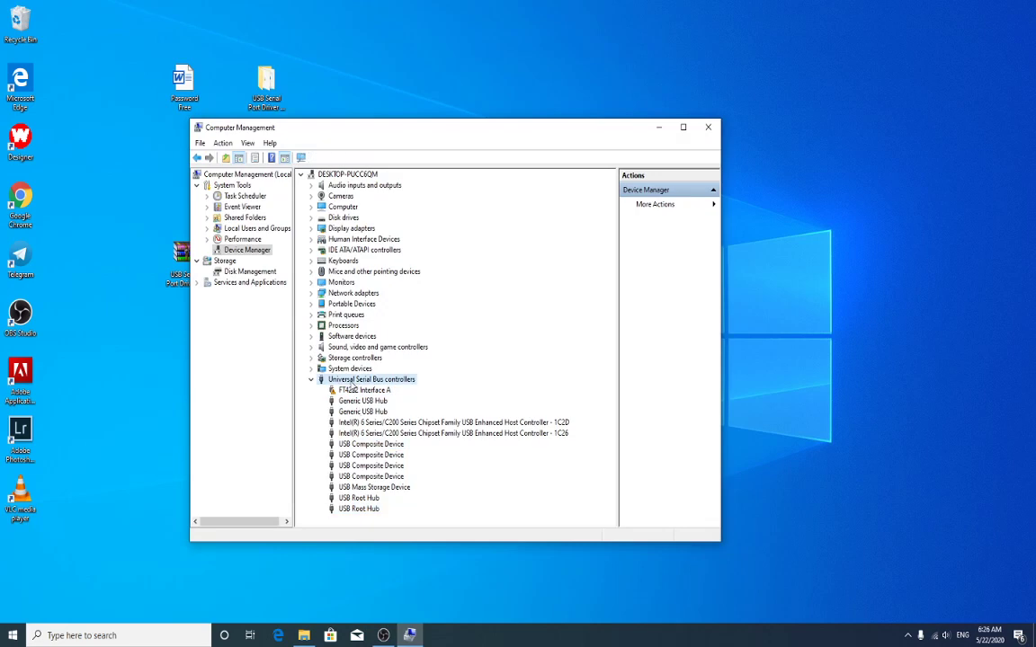
left_click(371, 468)
left_click(363, 434)
left_click(363, 411)
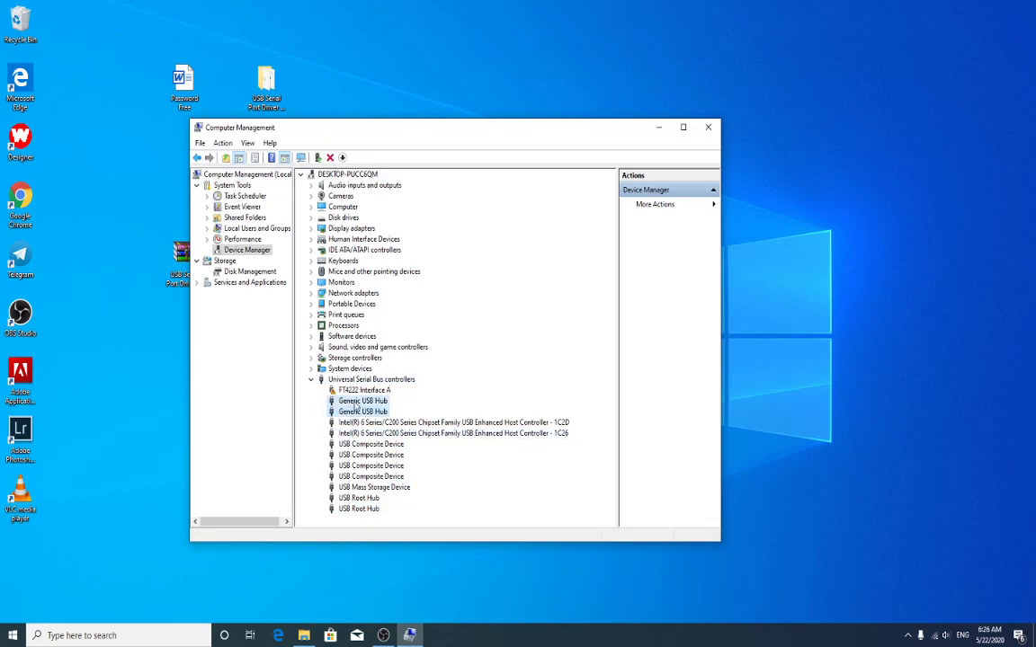
left_click(364, 392)
left_click(371, 444)
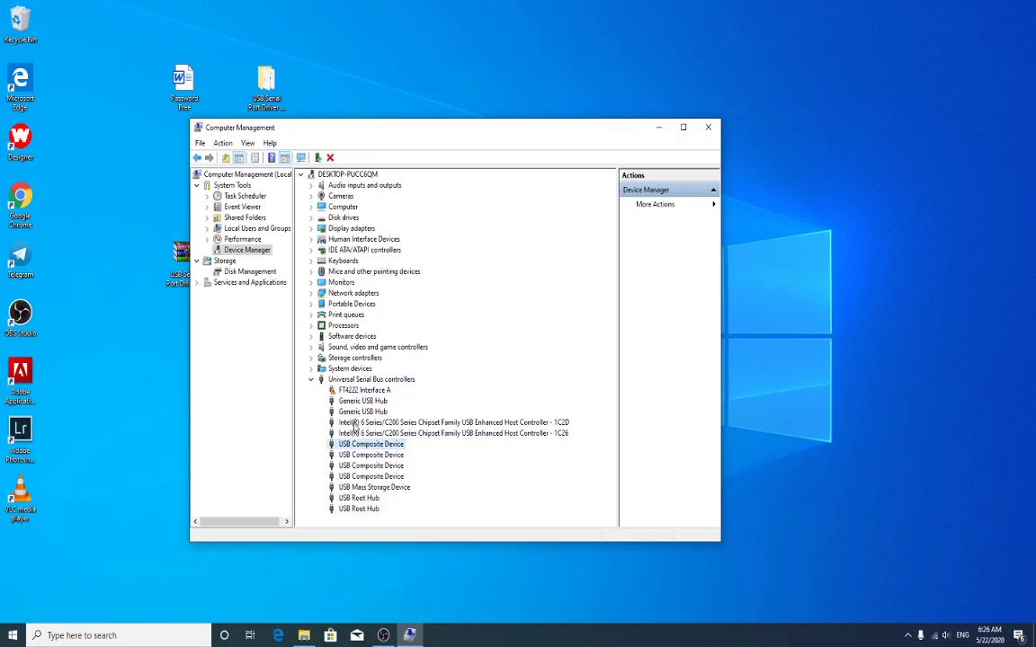